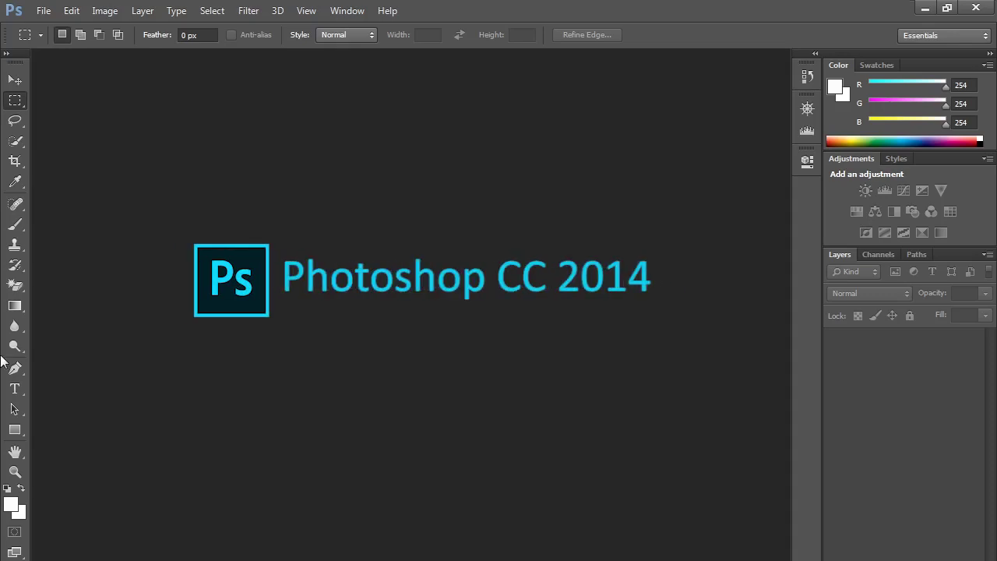
- Open the photo DSC_3774.jpg and convert its locked Background into a regular layer with the default settings
left_click(42, 13)
left_click(66, 45)
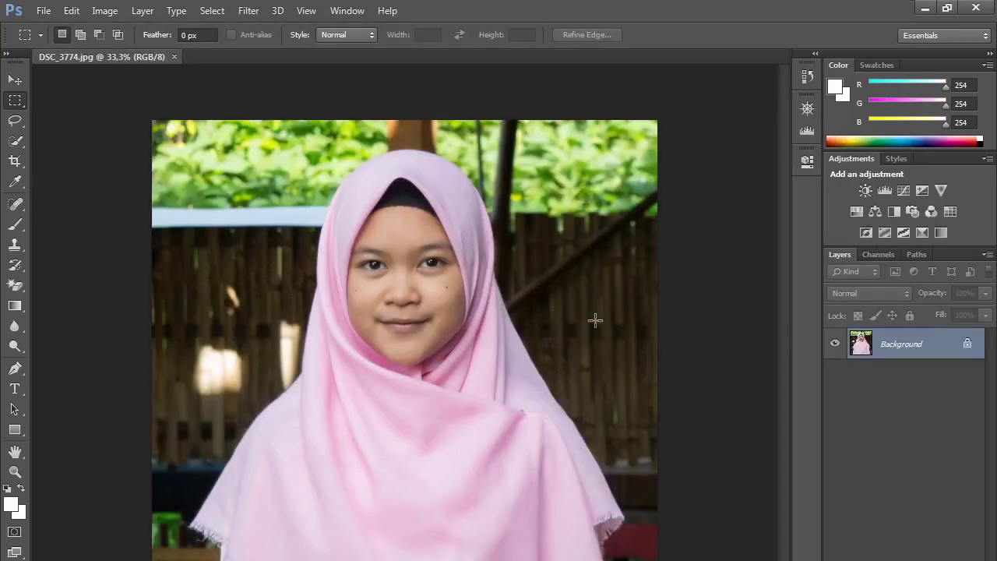
double_click(900, 343)
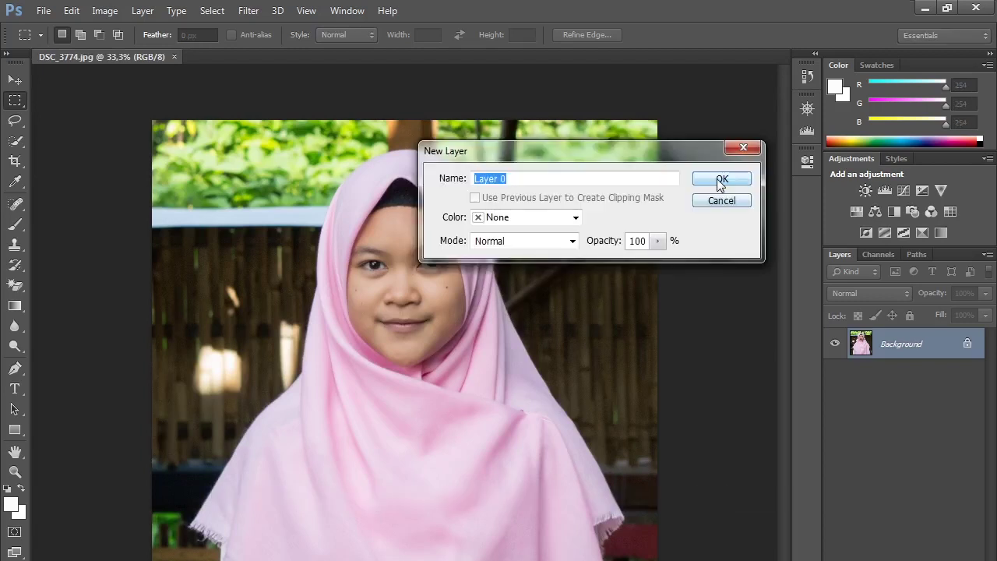
left_click(721, 181)
- Crop the photo to a 3:4 ratio, framing the girl from just above her head down to her chest
key("c")
left_click(210, 35)
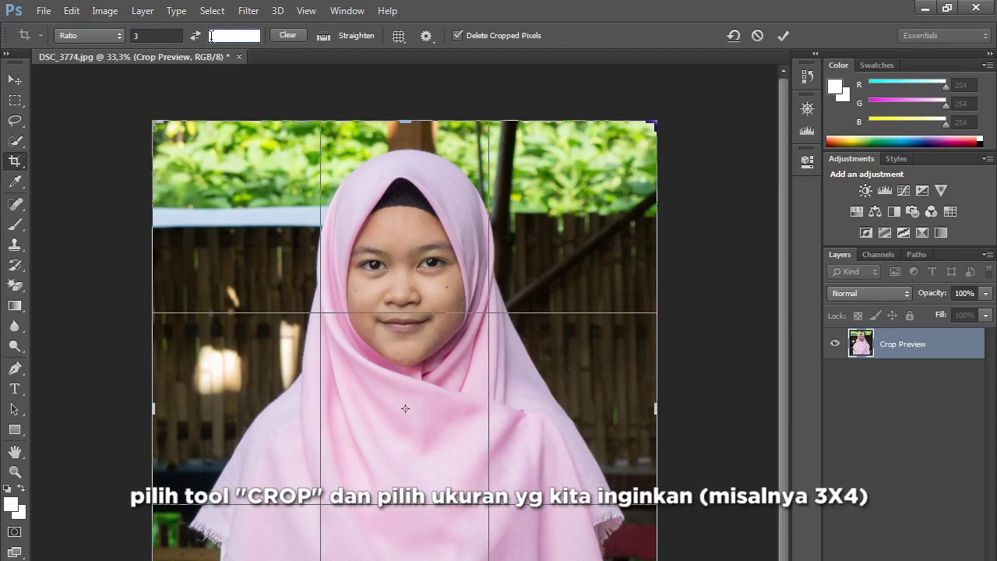
type("4")
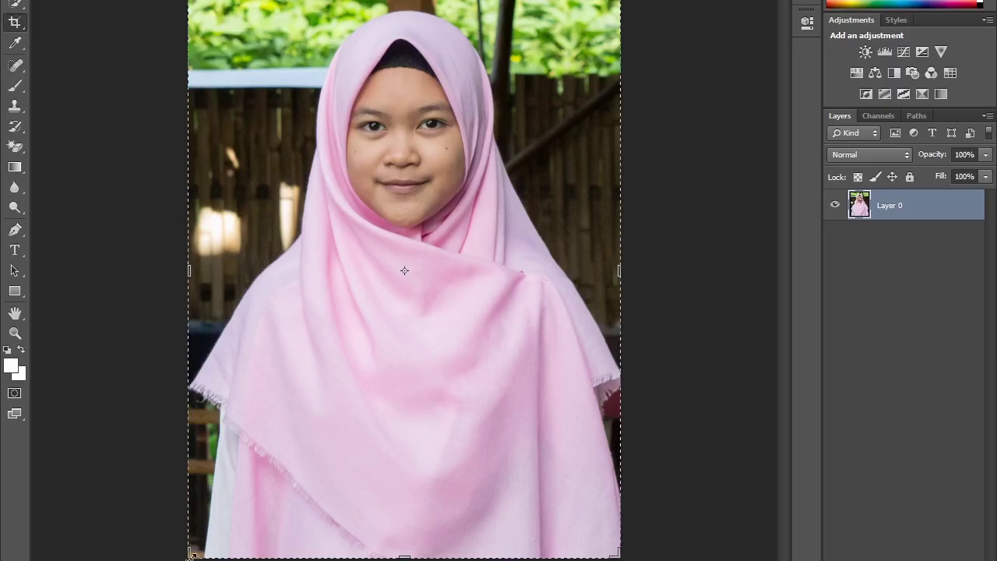
left_click_drag(191, 555, 222, 482)
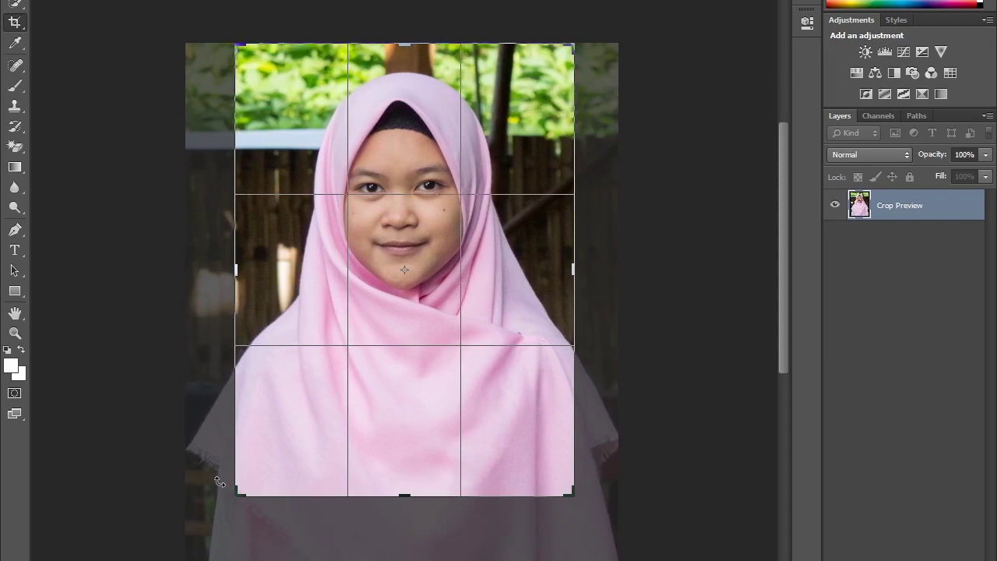
key("Return")
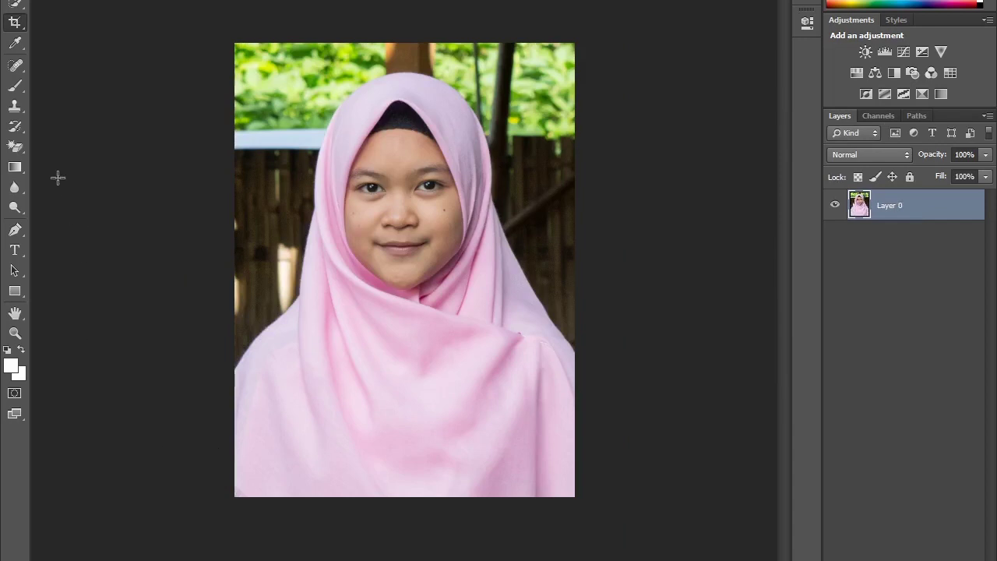
- Select the girl's whole figure, including face, headscarf and shoulders, with the Quick Selection Tool
left_click(19, 6)
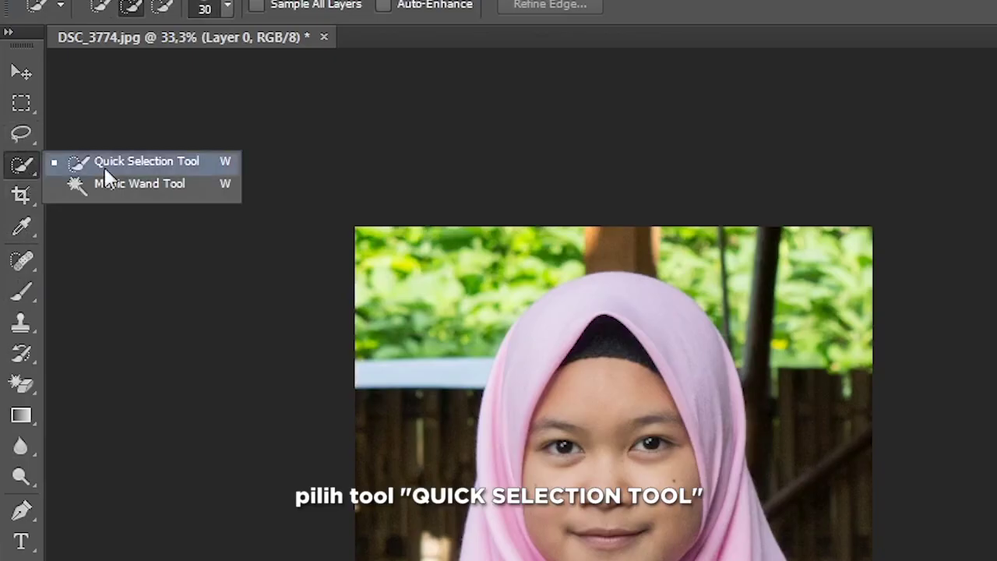
left_click(109, 164)
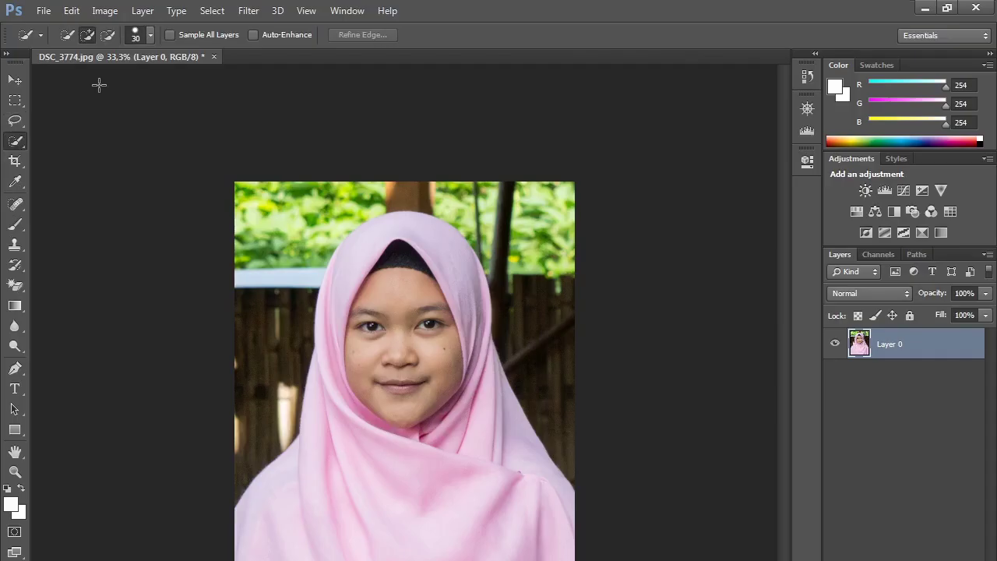
left_click_drag(396, 226, 362, 271)
left_click(377, 241)
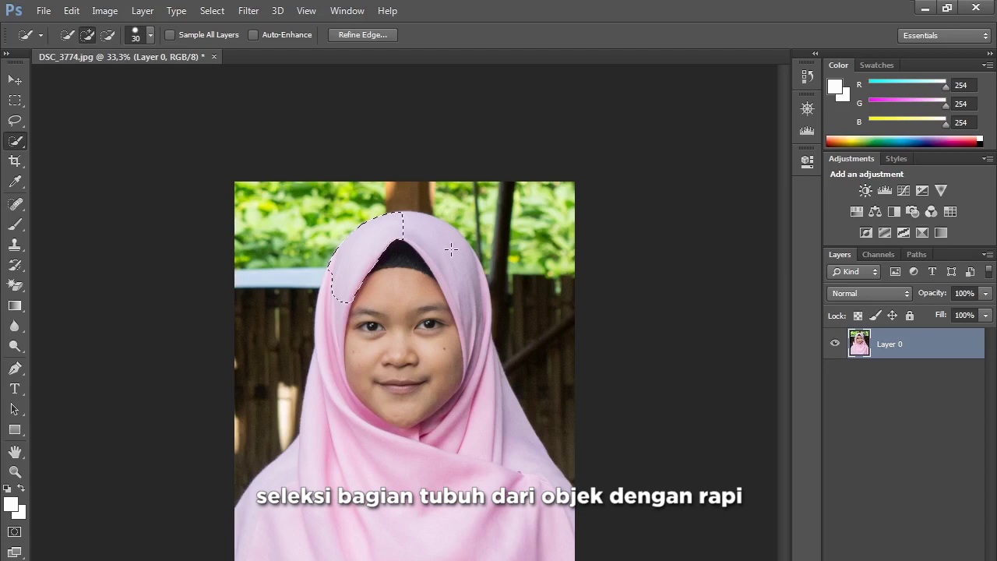
left_click_drag(451, 249, 473, 335)
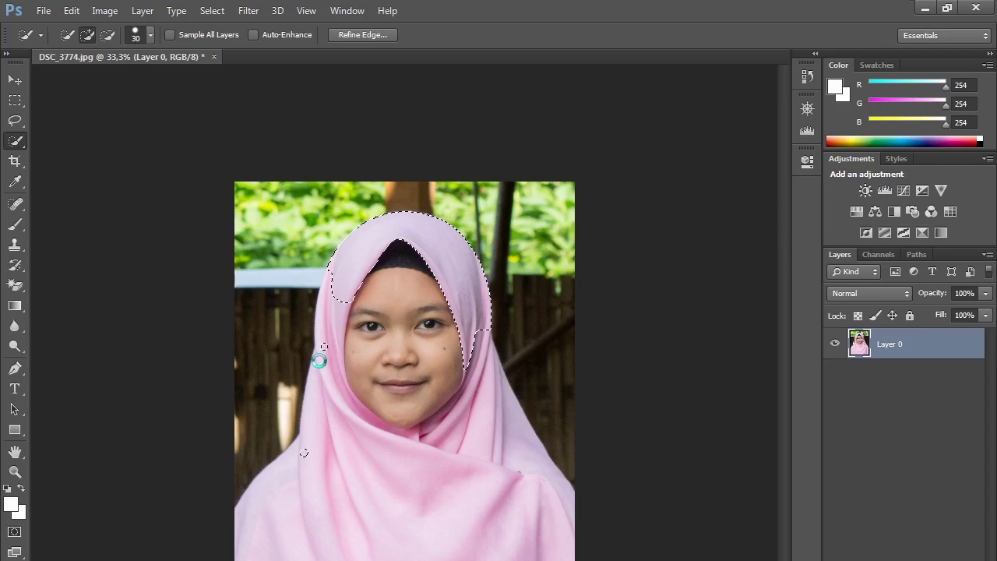
left_click_drag(320, 360, 324, 366)
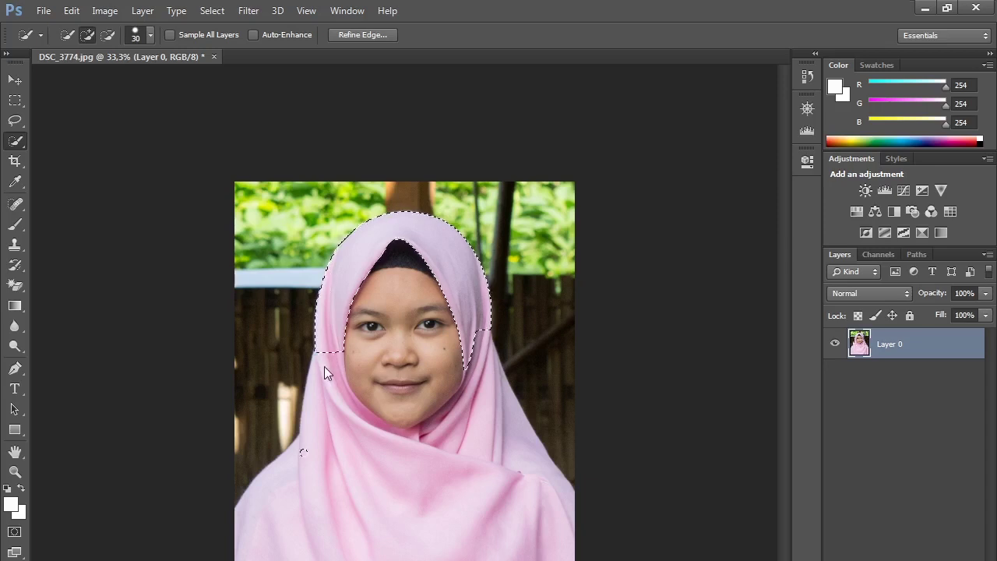
left_click(296, 463)
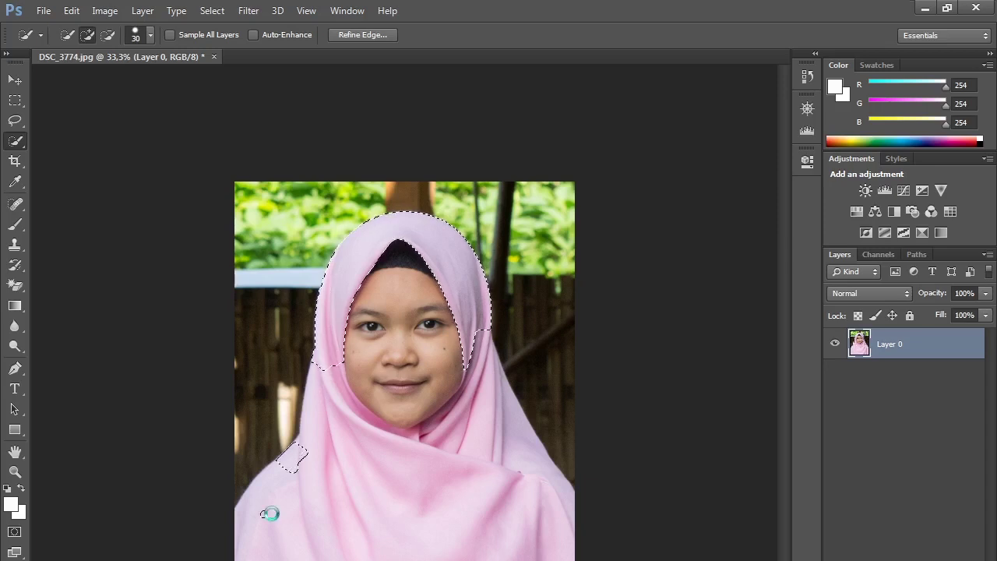
left_click(359, 463)
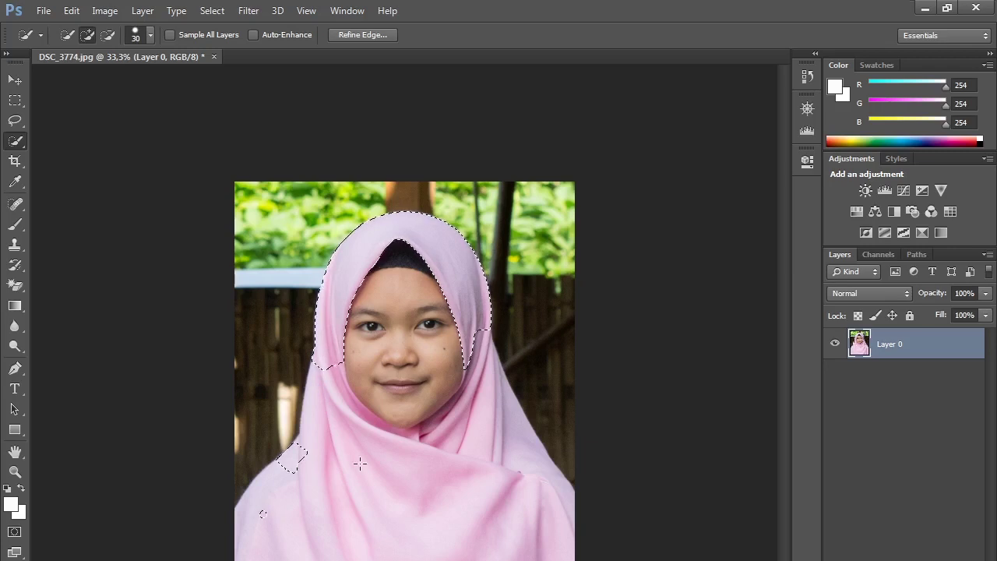
left_click(404, 537)
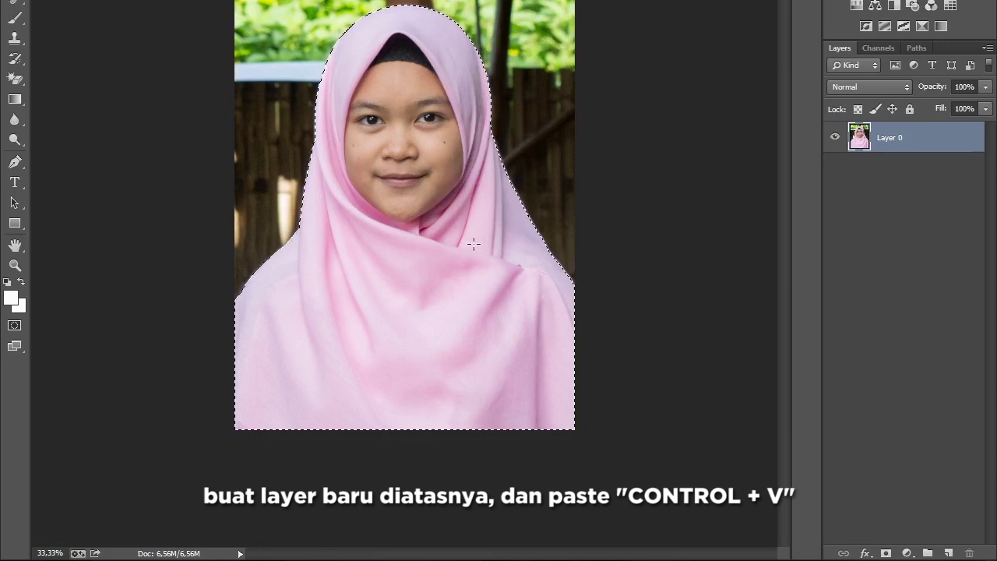
- Paste the copied figure onto a new layer and delete the original photo layer beneath it
left_click(949, 552)
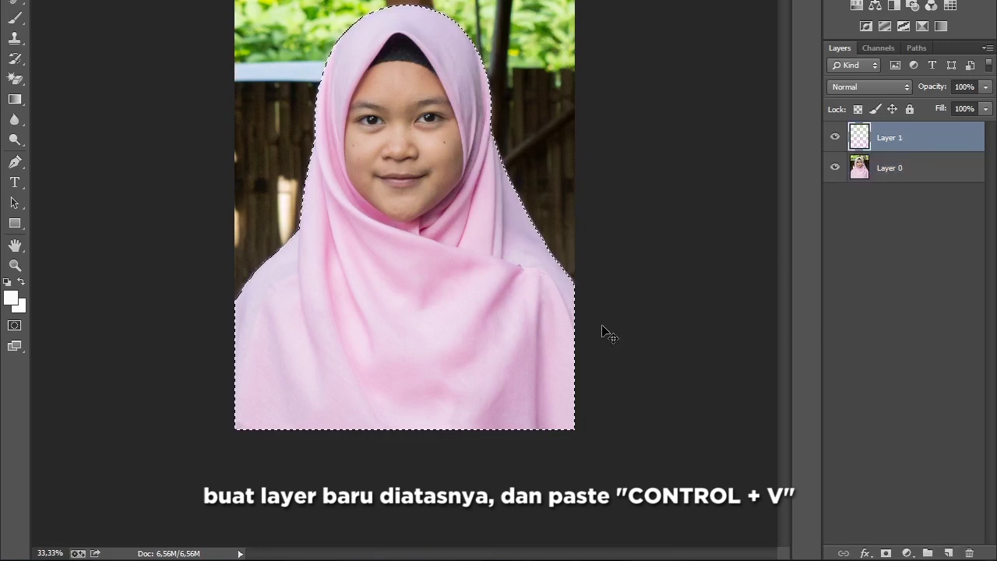
key("ctrl+v")
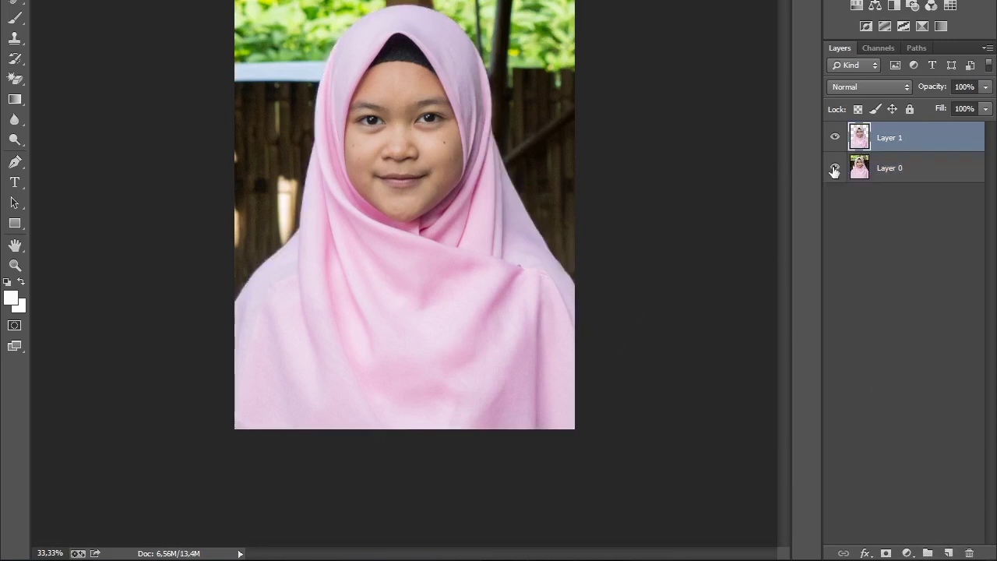
left_click(834, 169)
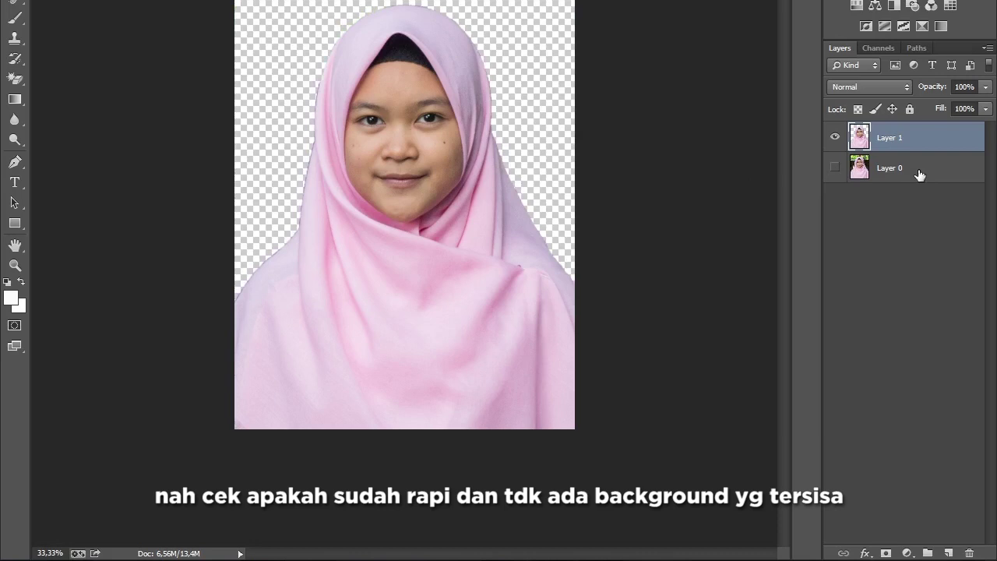
left_click(920, 174)
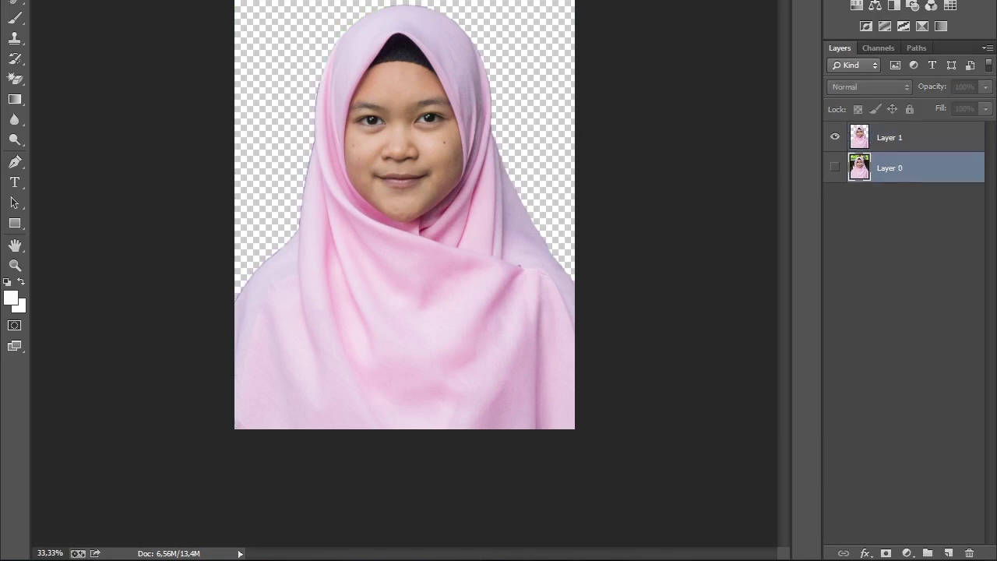
key("Delete")
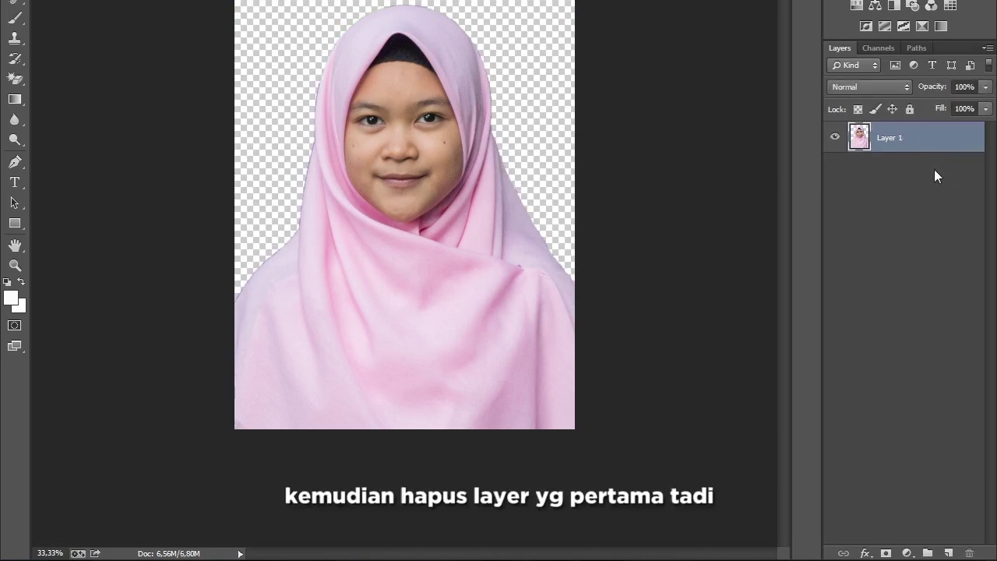
- Add a new layer beneath the cutout and fill it with blue #1e5af2 at 100% opacity in Normal mode
left_click(949, 553)
left_click_drag(890, 151, 892, 190)
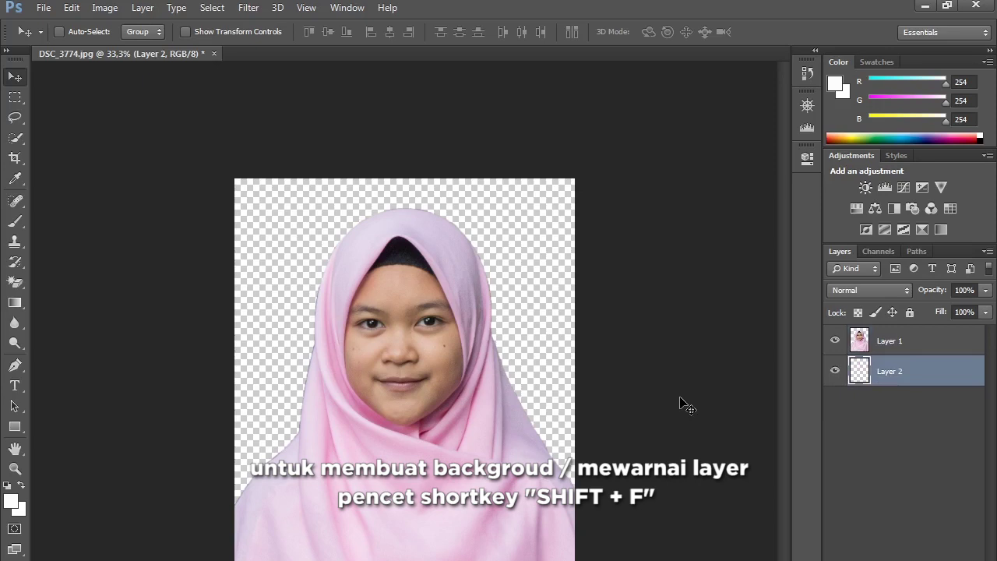
key("shift+F5")
left_click_drag(469, 189, 273, 203)
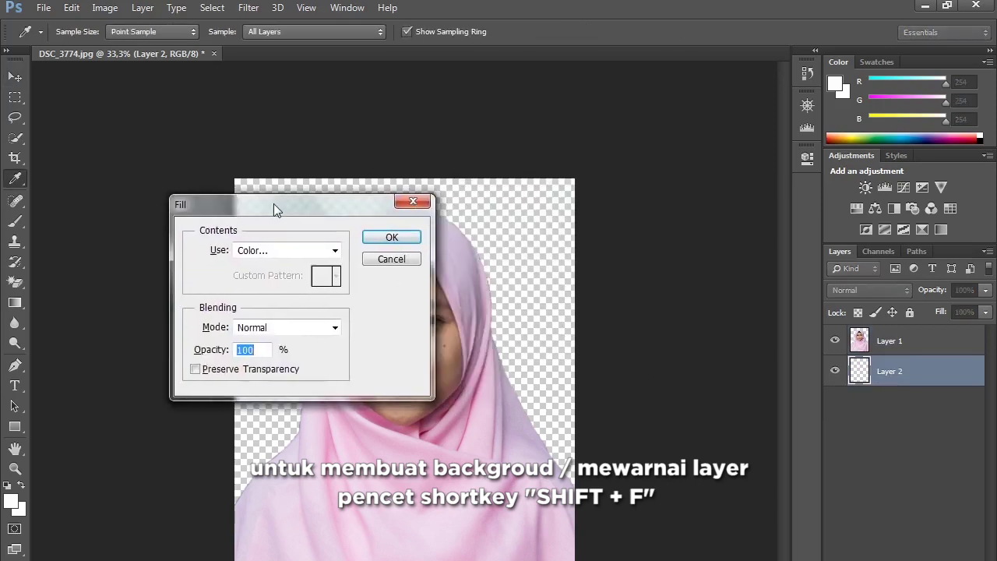
left_click(287, 251)
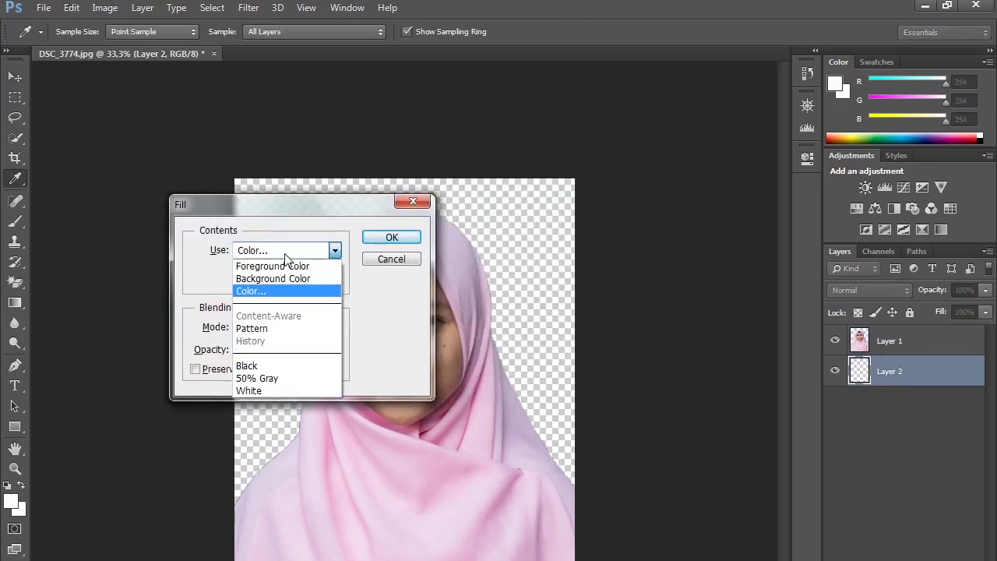
left_click(290, 292)
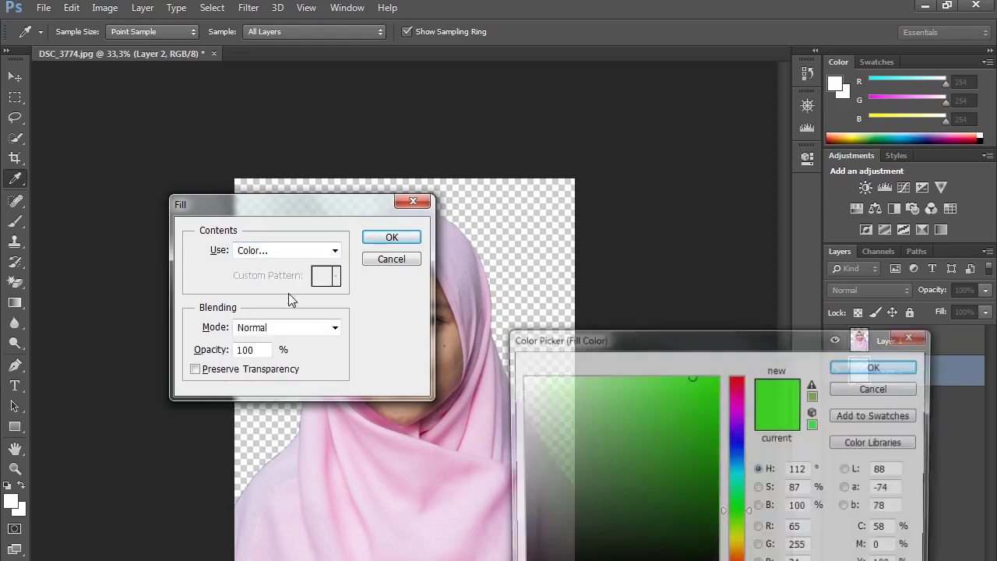
left_click_drag(710, 349, 643, 217)
left_click_drag(671, 323, 670, 319)
mouse_move(623, 293)
left_mouse_down()
mouse_move(605, 244)
mouse_move(598, 255)
mouse_move(627, 253)
left_mouse_up()
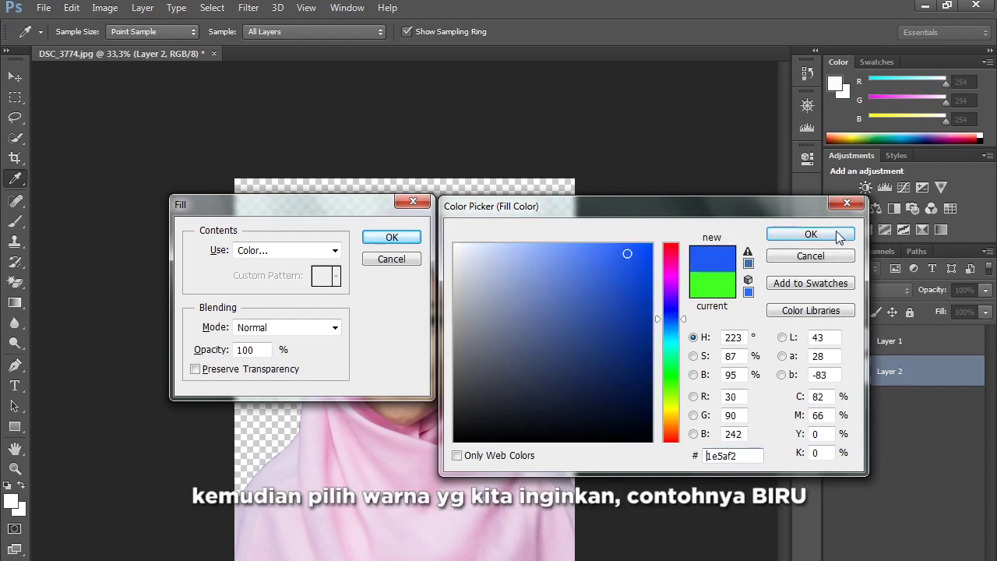
left_click(810, 235)
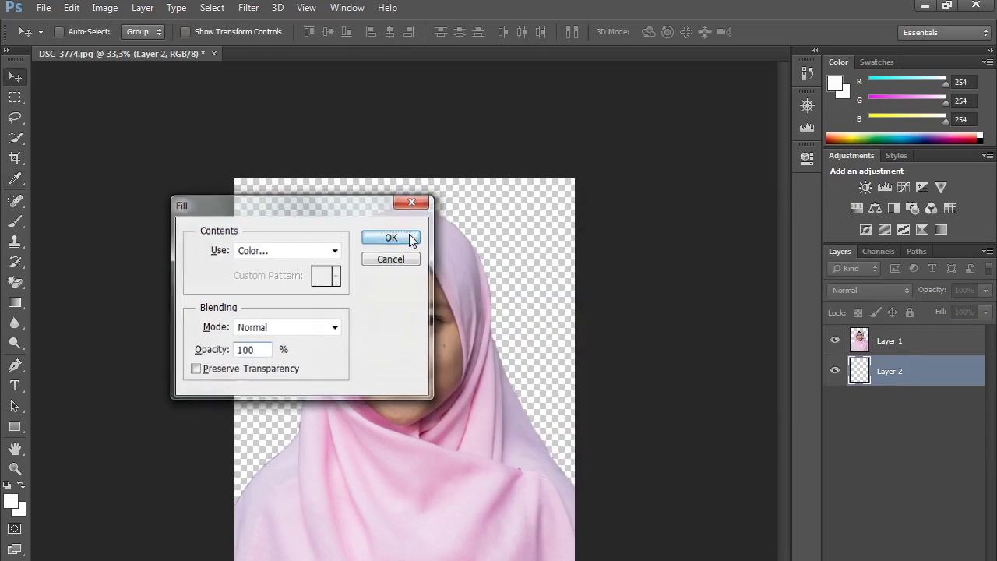
left_click(391, 237)
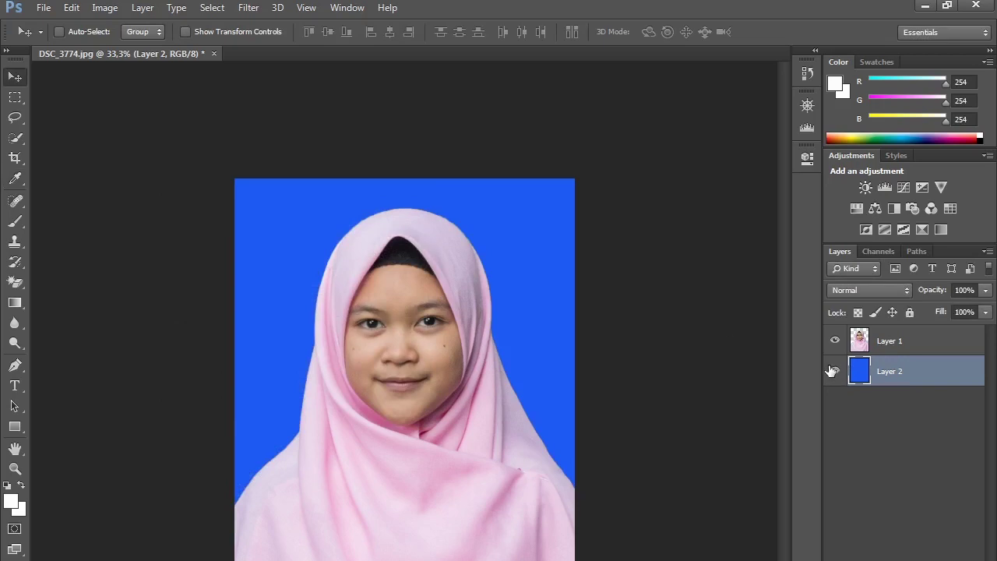
- Check the cutout and blue background layers by toggling their visibility, and merge the two into one layer
left_click(930, 343)
left_click(927, 372)
left_click(920, 349)
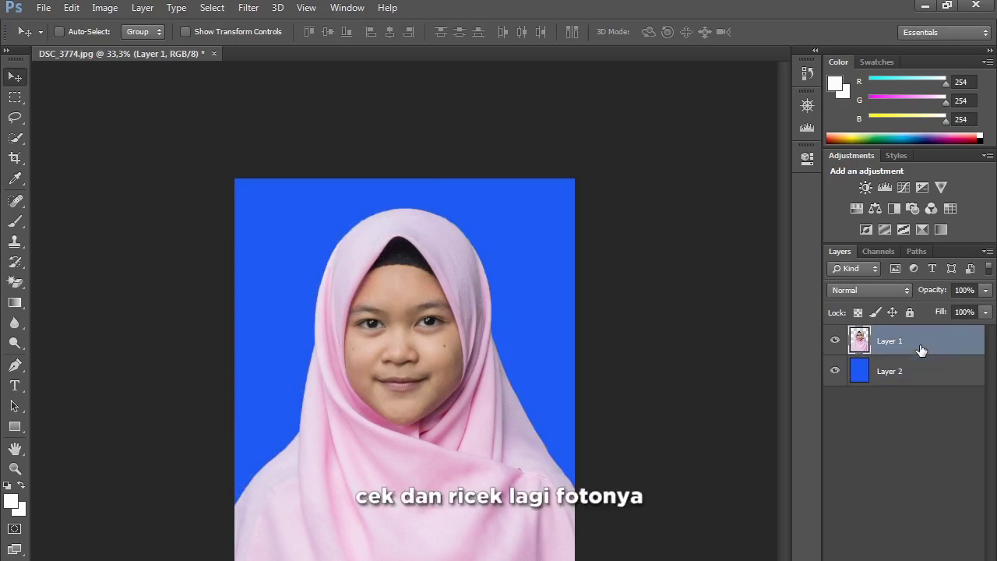
left_click(834, 341)
left_click(834, 341)
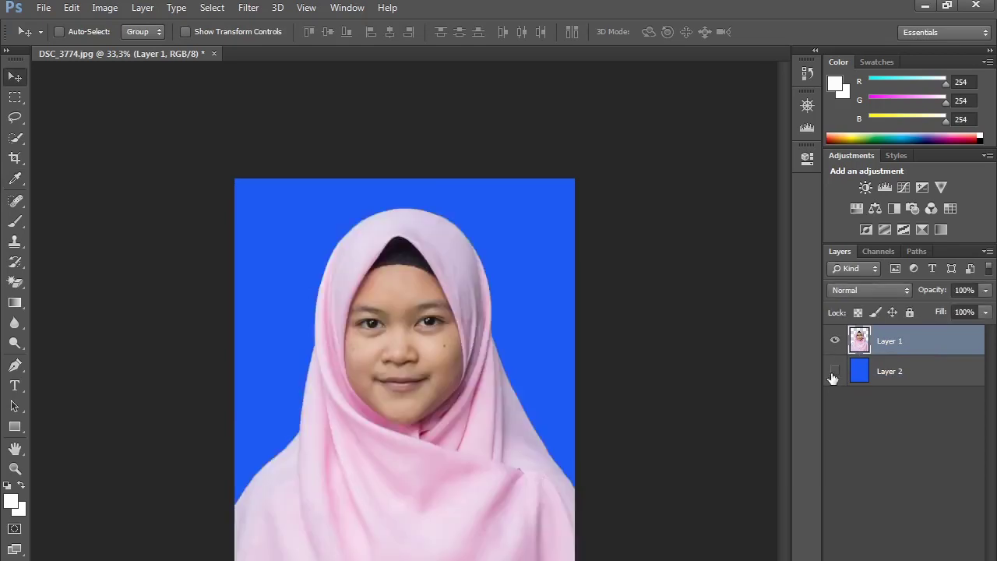
left_click(834, 371)
left_click(834, 371)
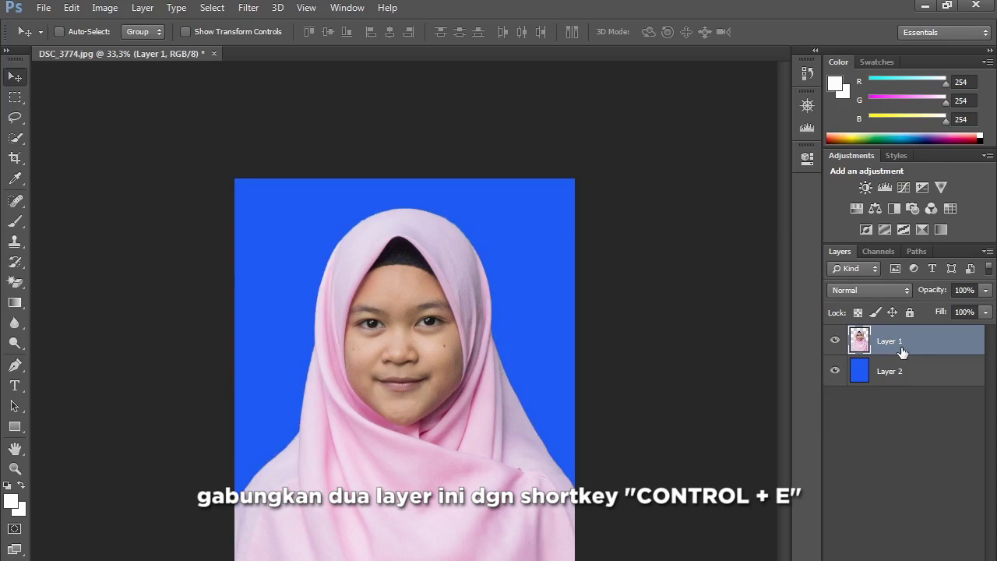
key("ctrl+e")
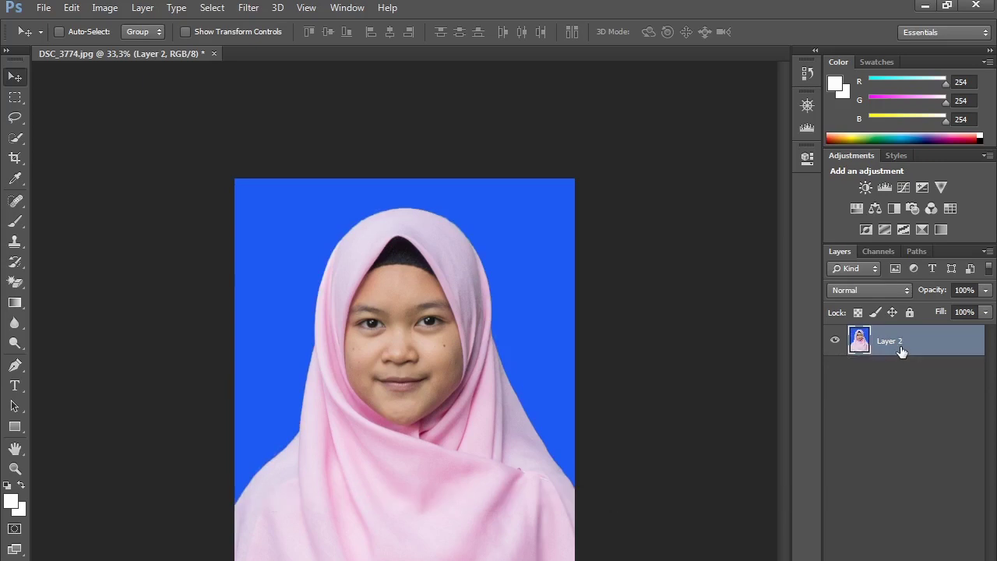
- Resize the merged photo to a width of 3 centimeters with linked proportions, at a resolution of 300 pixels/inch
left_click(103, 9)
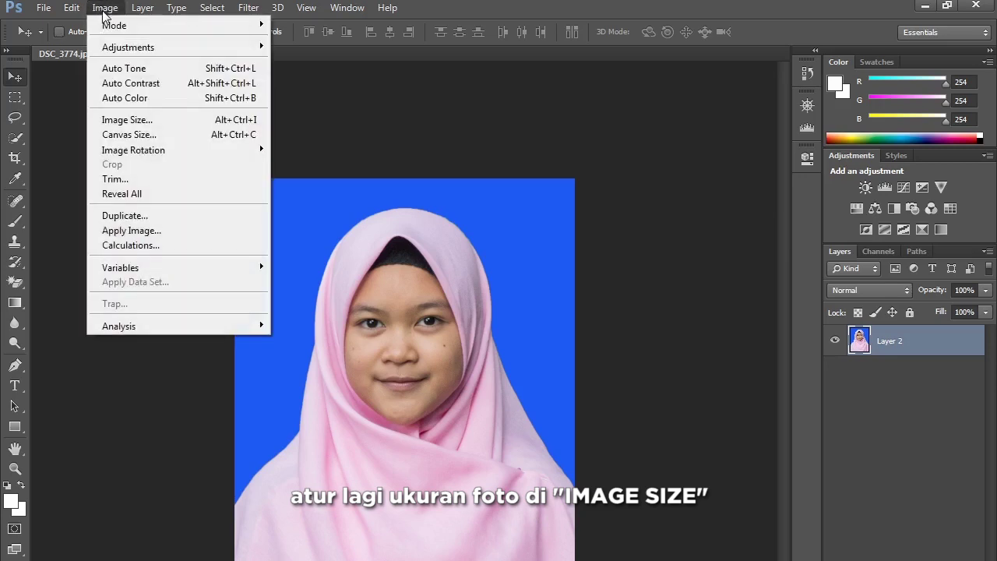
left_click(144, 120)
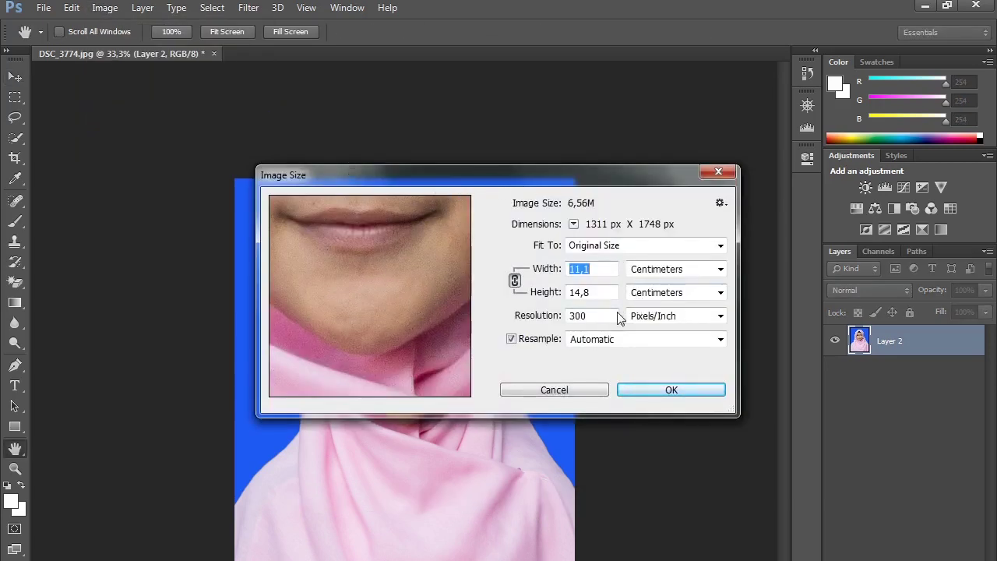
left_click(658, 274)
left_click(658, 274)
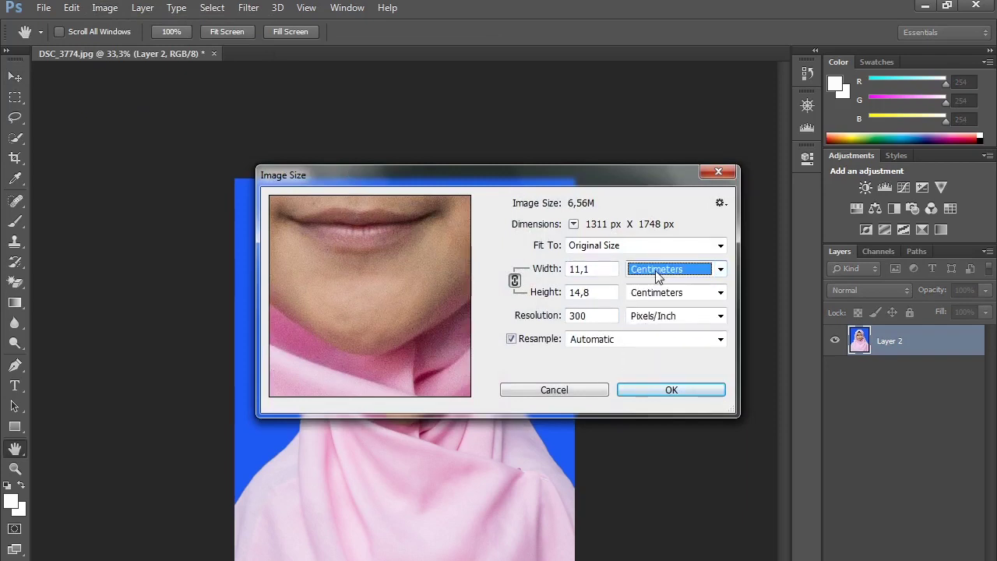
left_click(584, 319)
left_click_drag(600, 319, 527, 316)
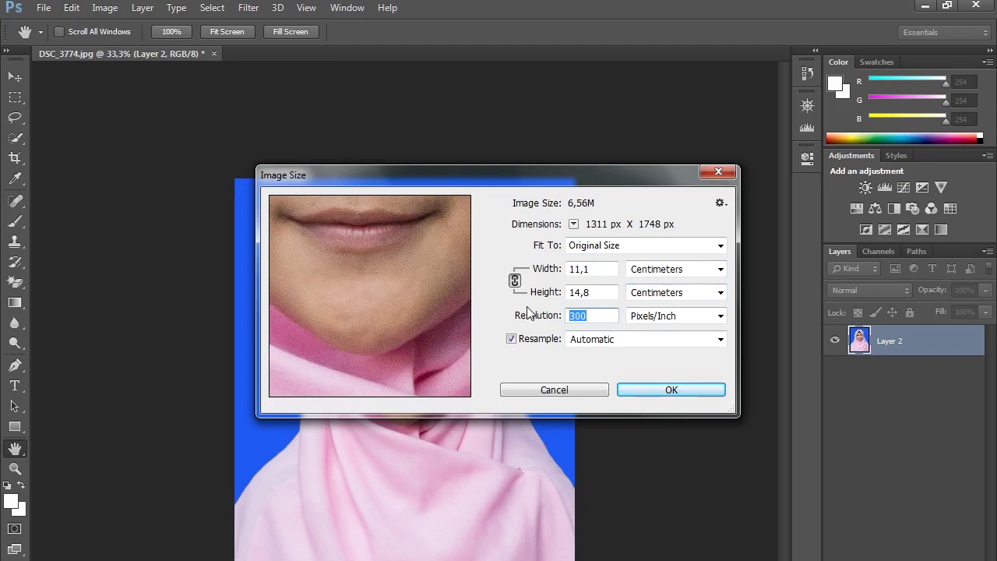
type("300")
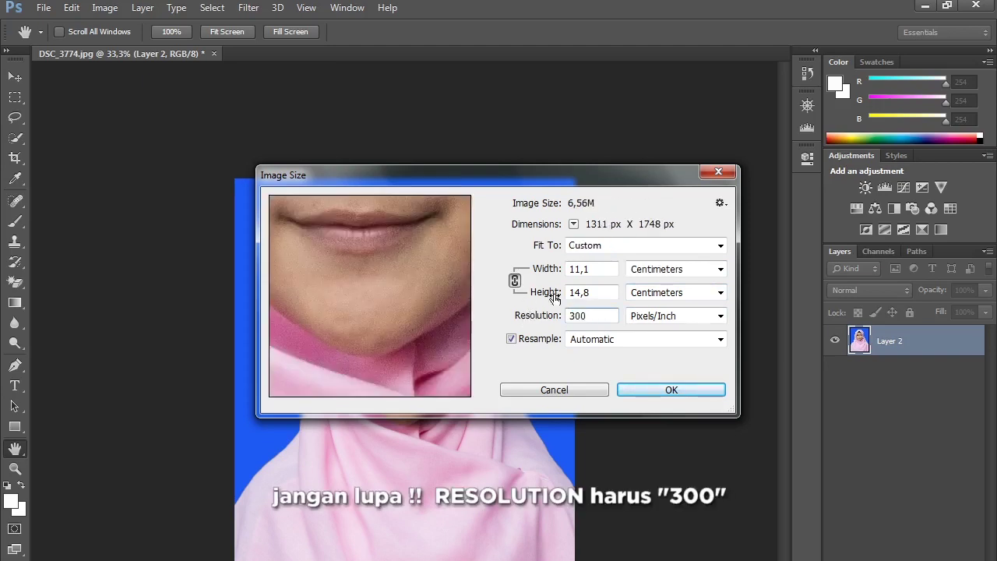
left_click(605, 268)
left_click_drag(605, 269, 527, 278)
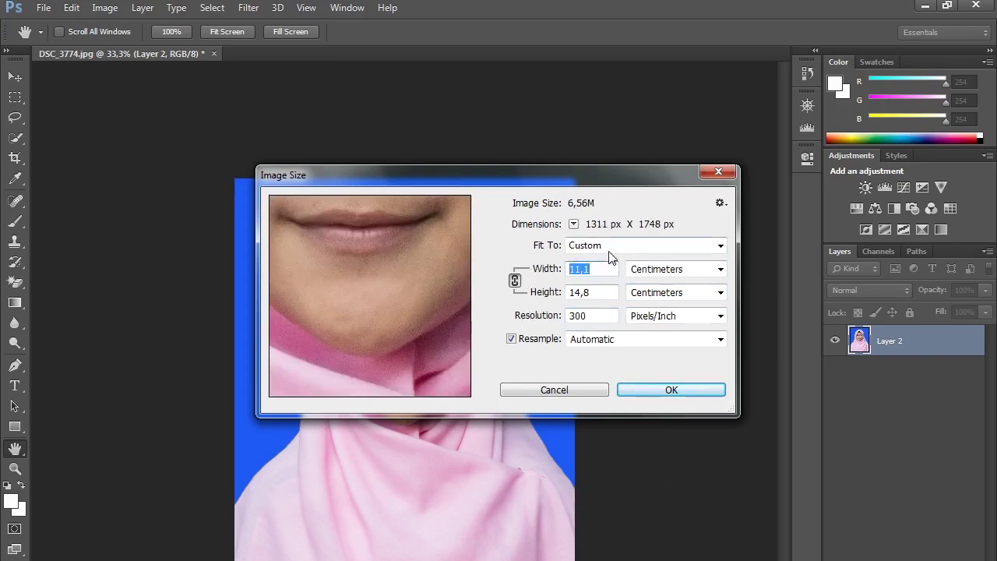
type("3")
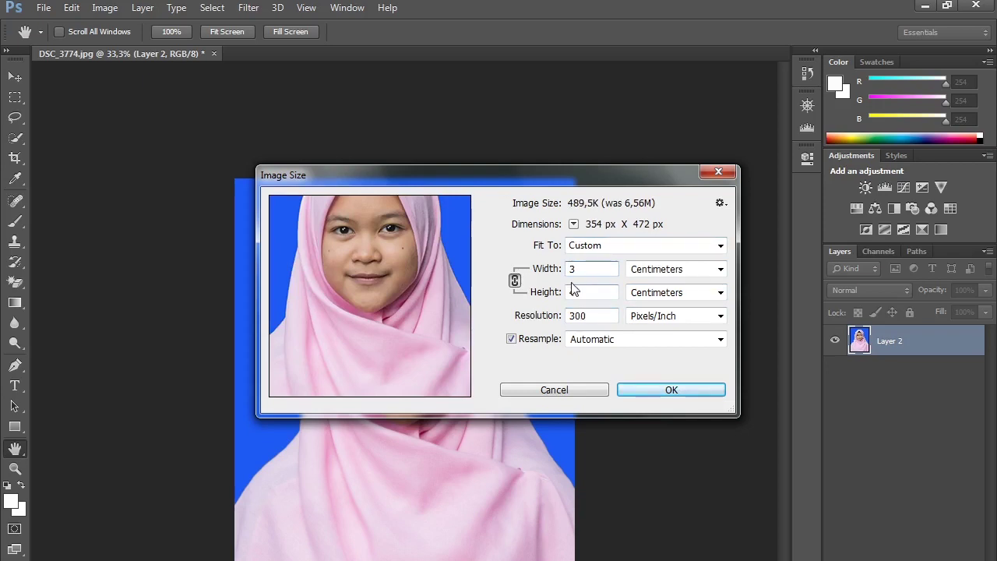
left_click(648, 393)
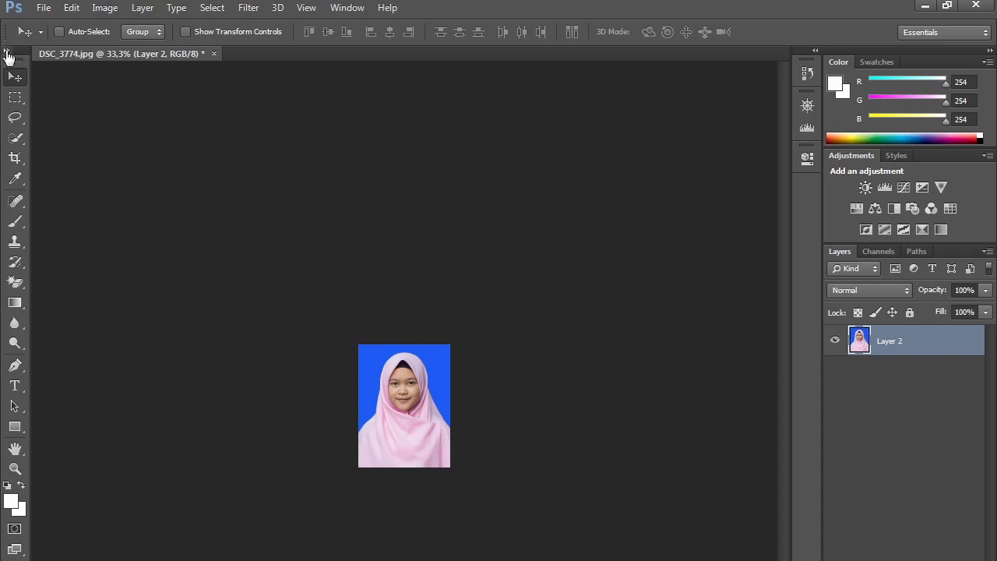
- Create a new transparent document 21 cm wide and 29 cm high at 300 pixels/inch
left_click(42, 7)
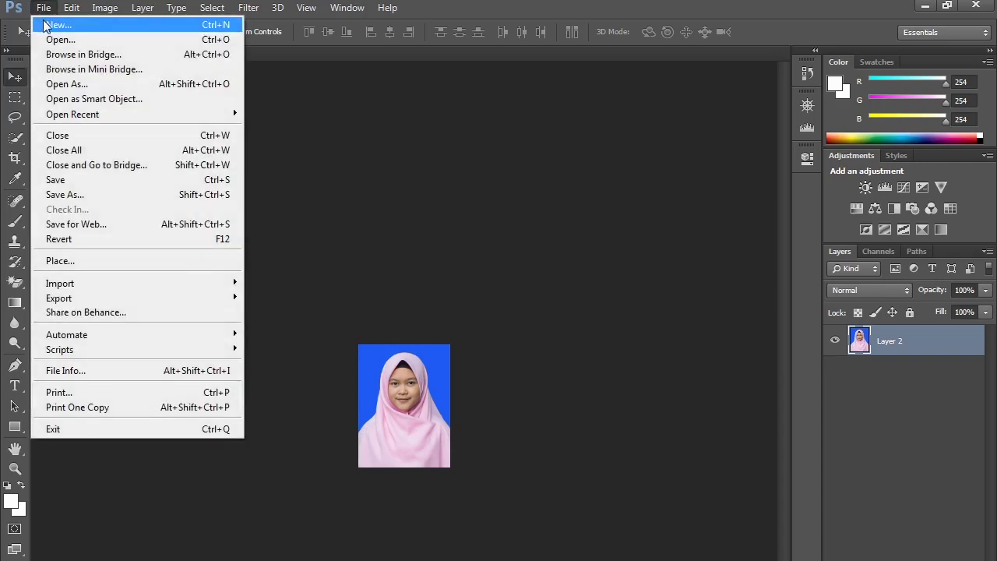
left_click(56, 25)
left_click_drag(478, 176, 361, 134)
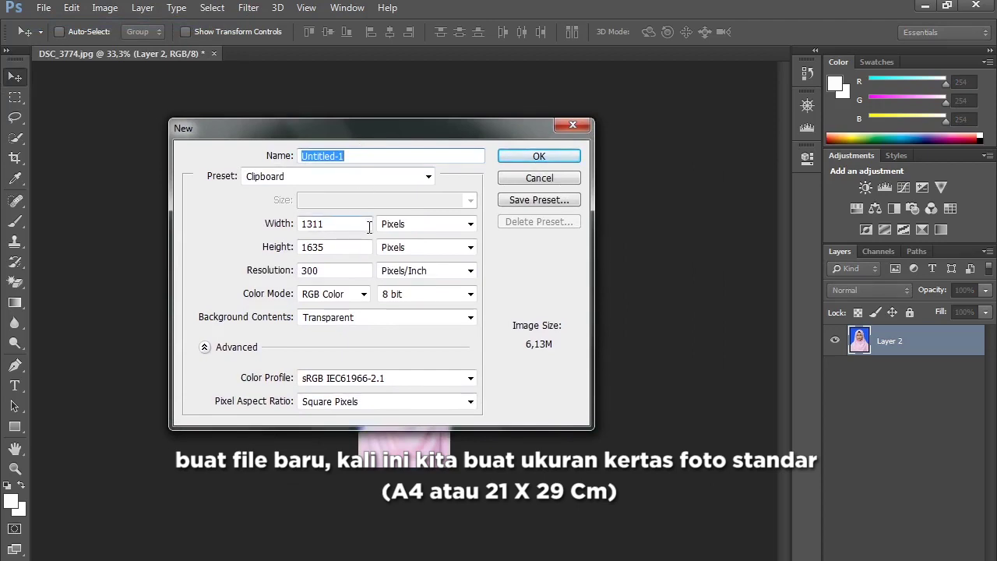
left_click(402, 225)
left_click(416, 265)
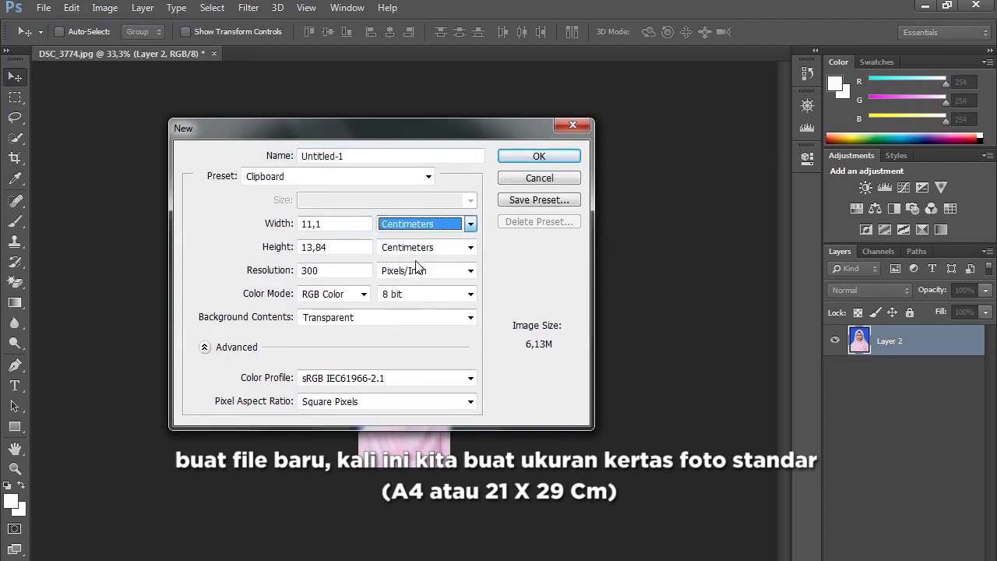
left_click_drag(350, 224, 252, 226)
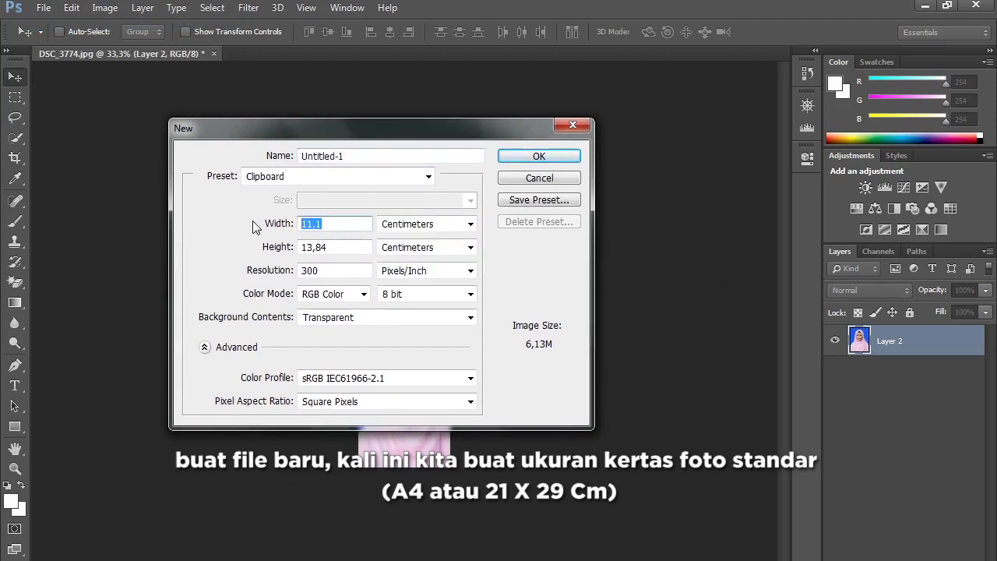
type("29")
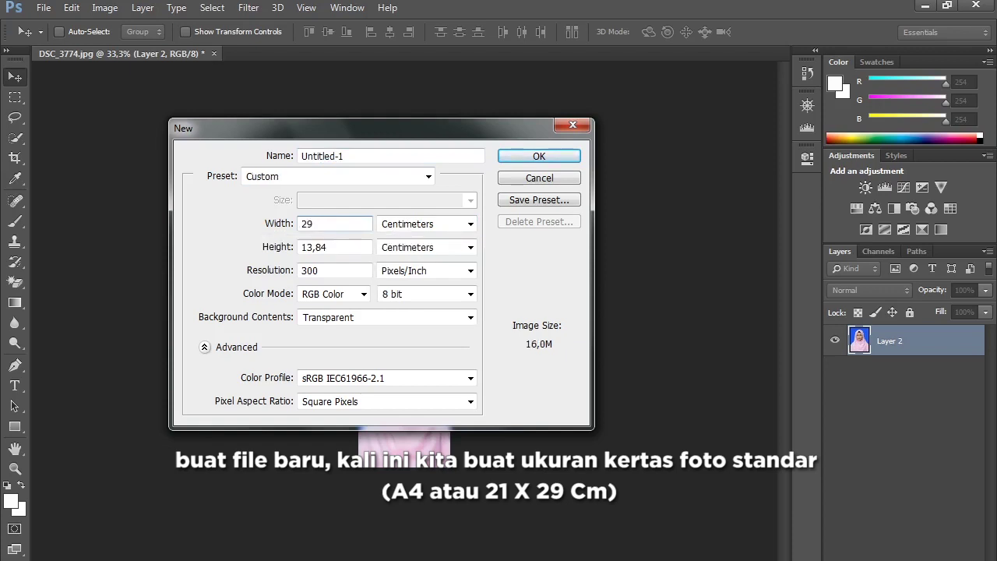
key("BackSpace")
type("1")
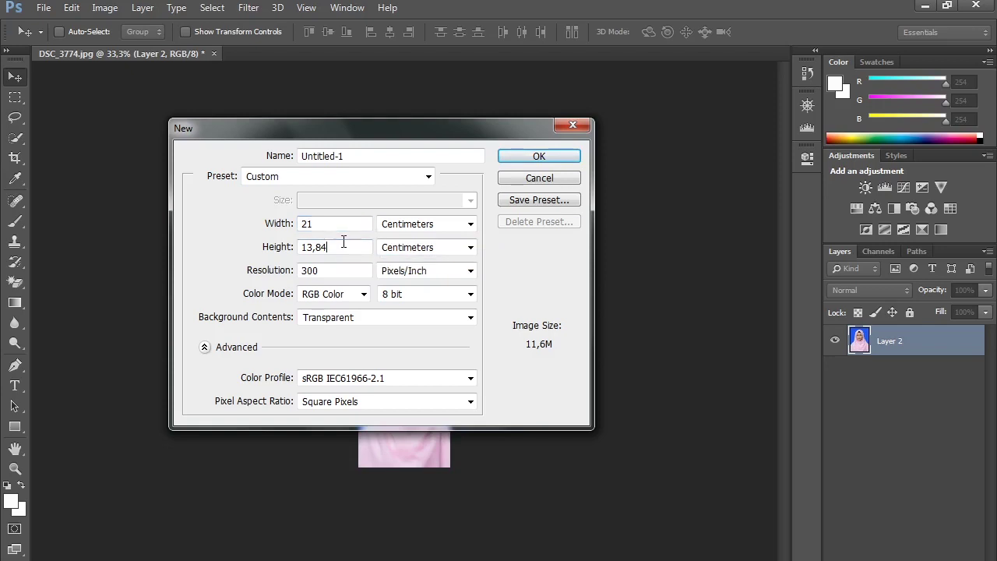
left_click_drag(343, 244, 253, 247)
type("29")
left_click(506, 157)
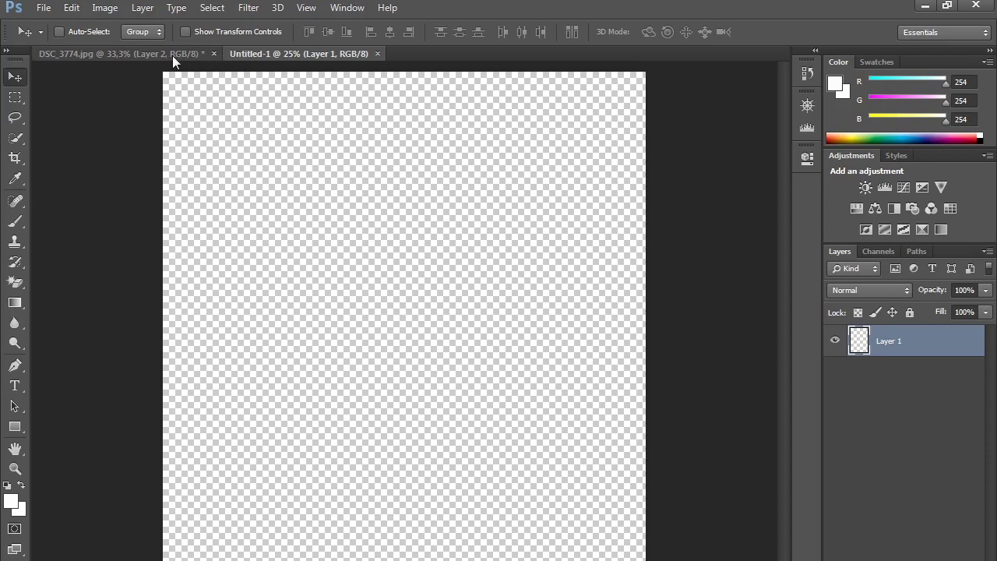
- Copy the 3x4 photo from DSC_3774.jpg into the new document and place it in the page's upper-left corner
left_click_drag(172, 55, 433, 107)
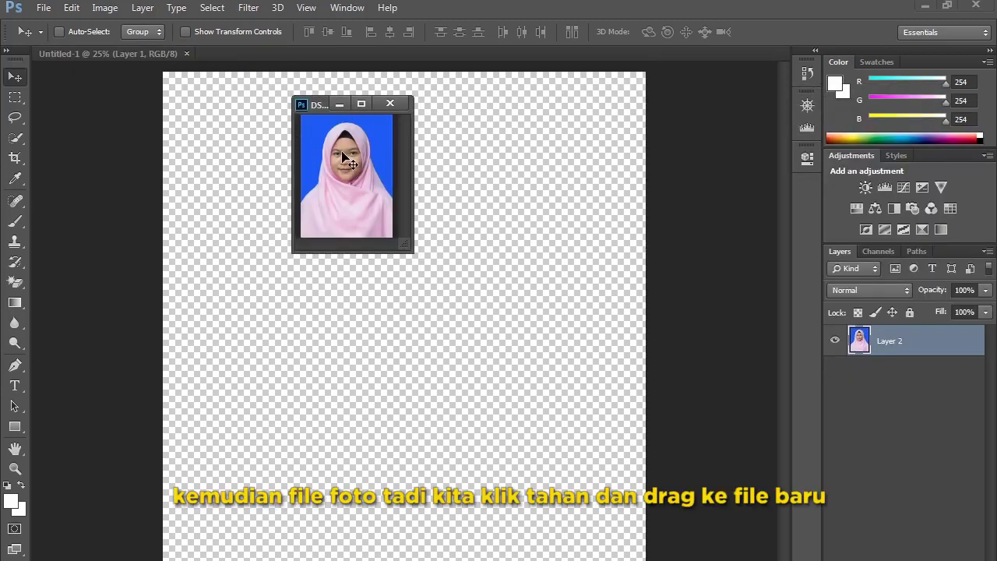
left_click_drag(348, 161, 241, 156)
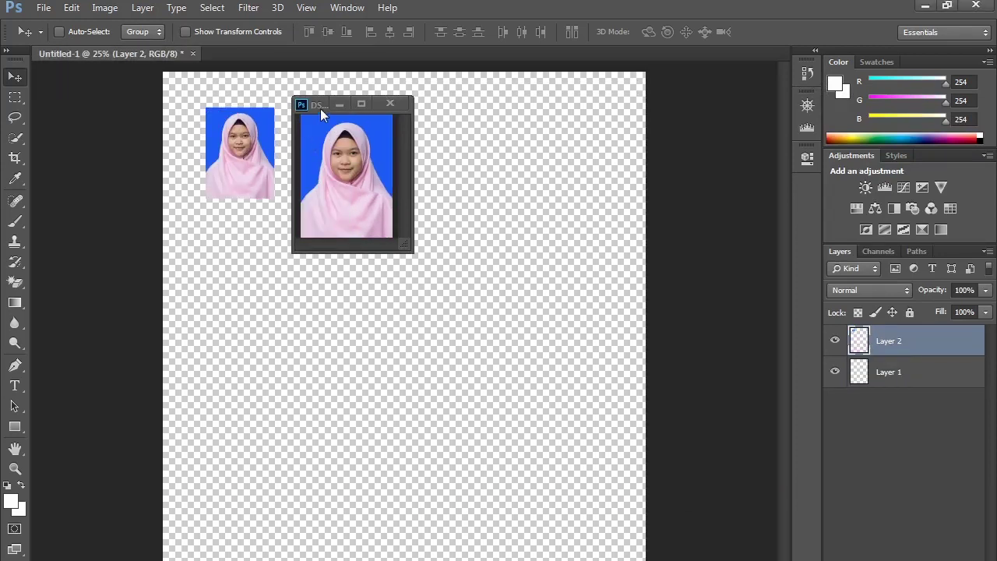
left_click_drag(320, 108, 314, 61)
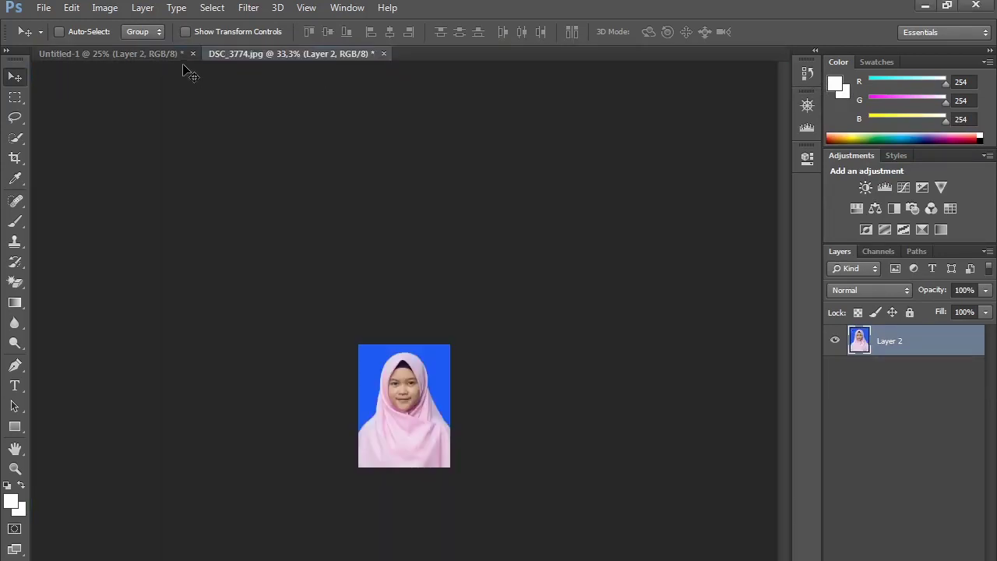
left_click_drag(187, 72, 165, 58)
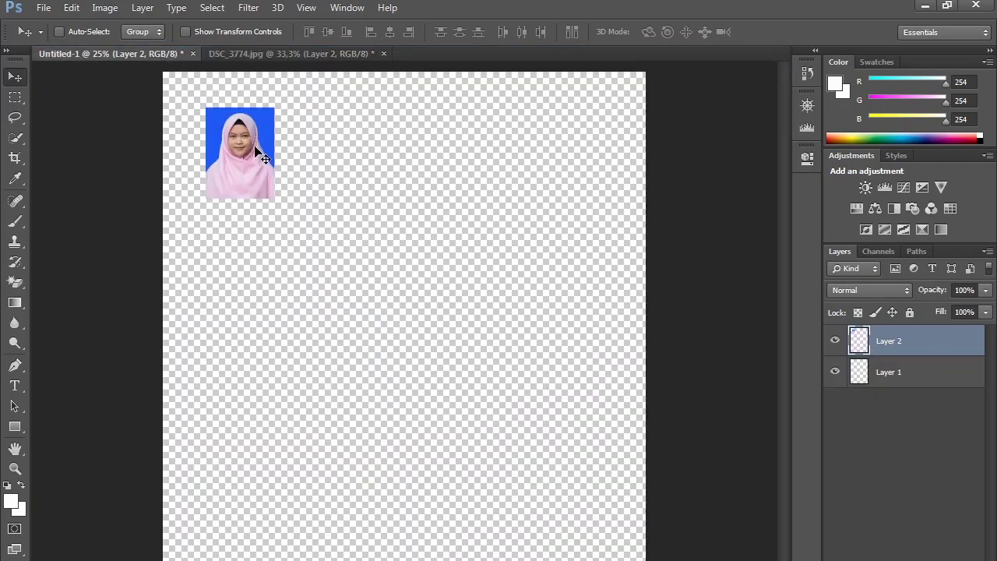
left_click_drag(254, 146, 199, 109)
left_click(195, 122)
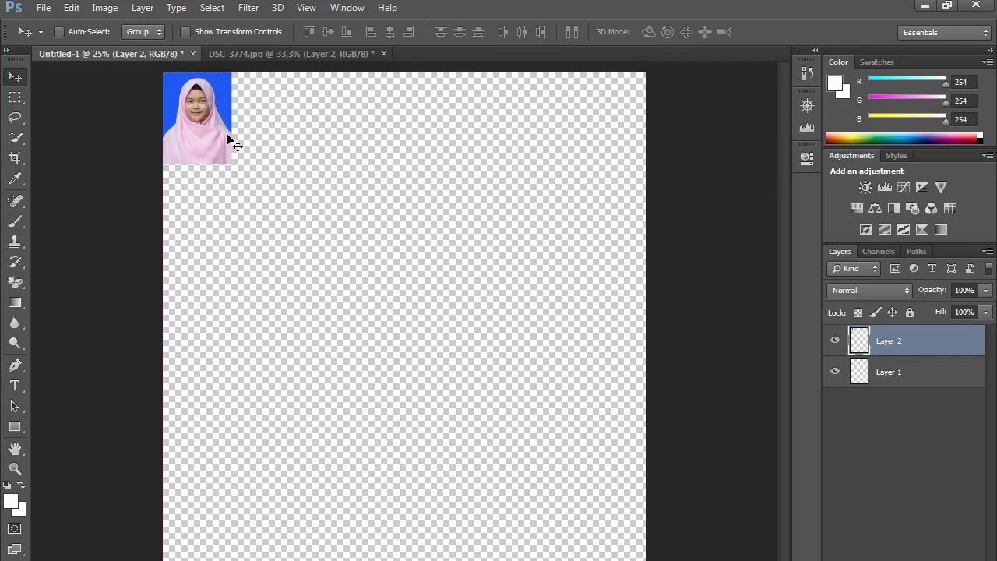
- Duplicate the small photo layer five times and line the copies up in a row along the page's upper edge
key("ctrl+j")
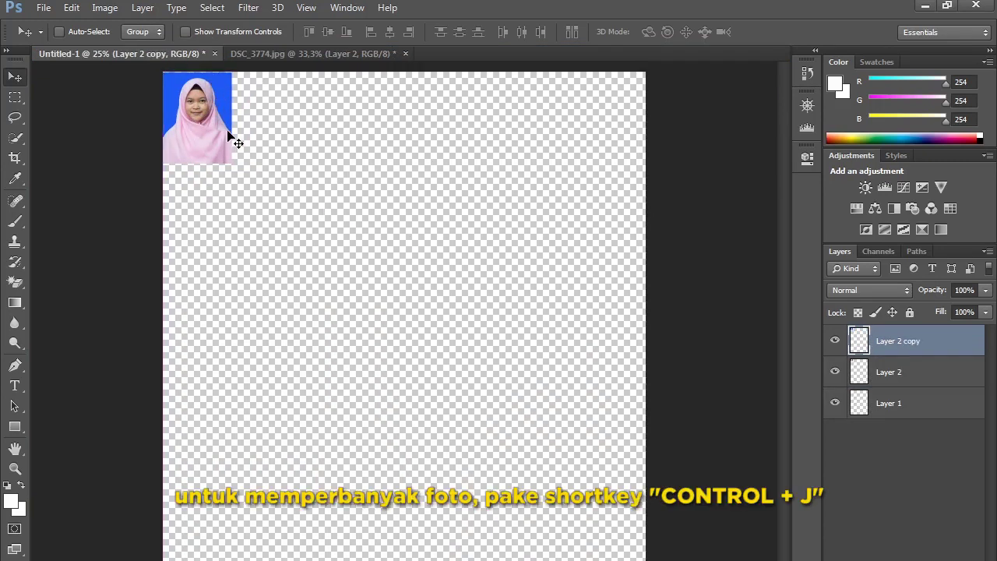
left_click_drag(210, 116, 448, 134)
key("ctrl+j")
key("ctrl+j")
key("ctrl+j")
left_click_drag(460, 86, 608, 117)
key("ctrl+j")
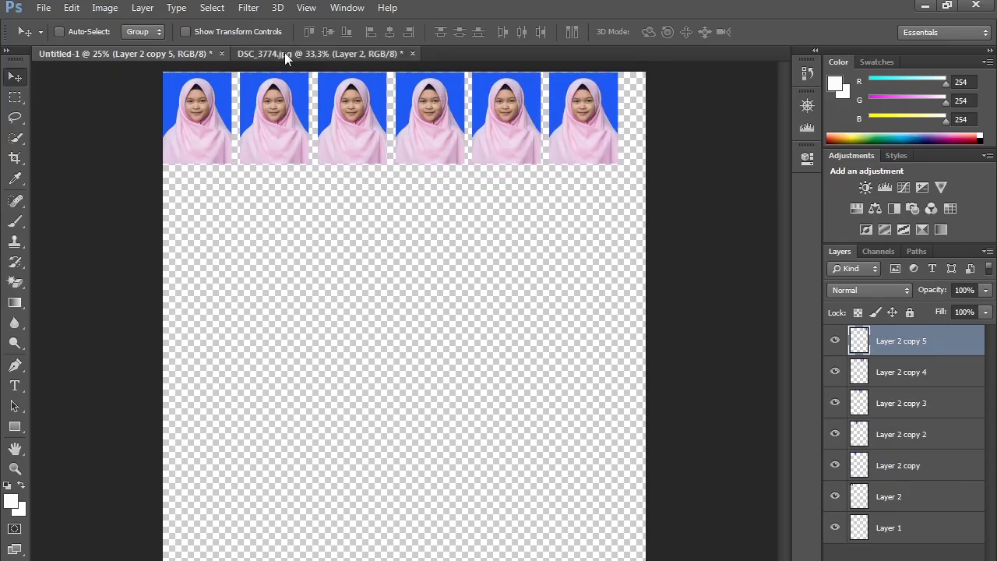
- Resize the photo in DSC_3774.jpg to a height of 5.5 centimeters with linked proportions, at 300 pixels/inch
left_click(285, 53)
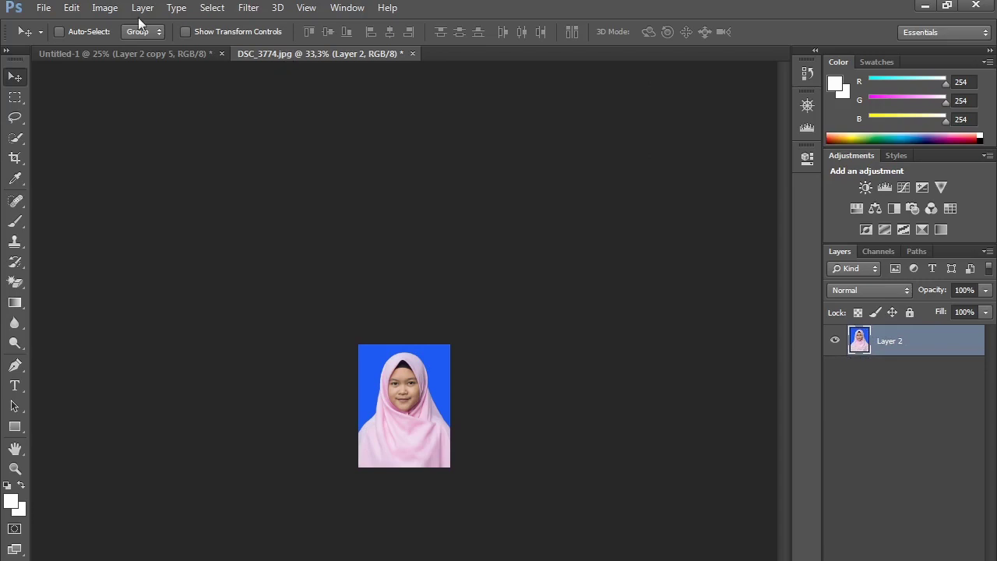
left_click(106, 8)
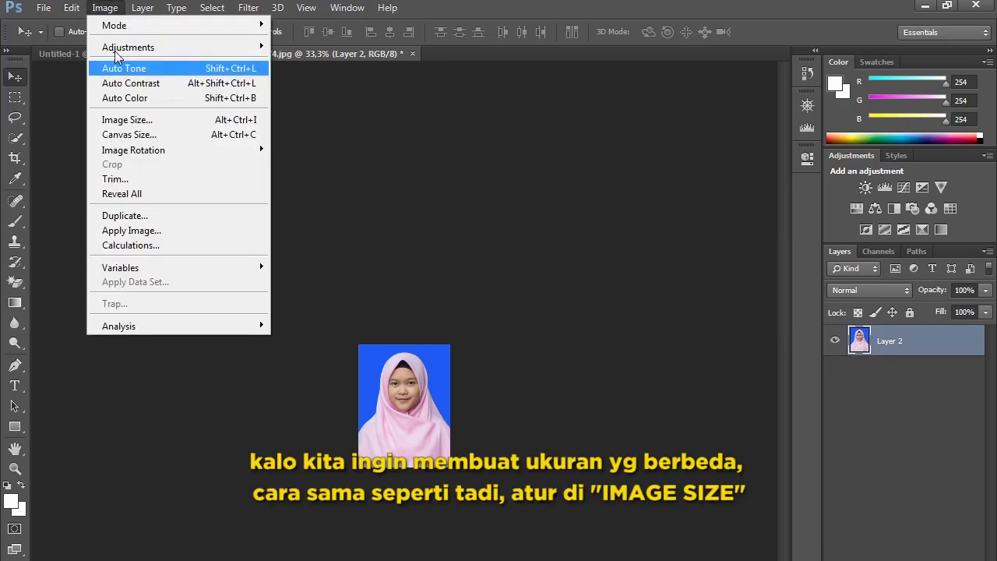
left_click(125, 118)
left_click(558, 289)
type("6")
left_click(534, 272)
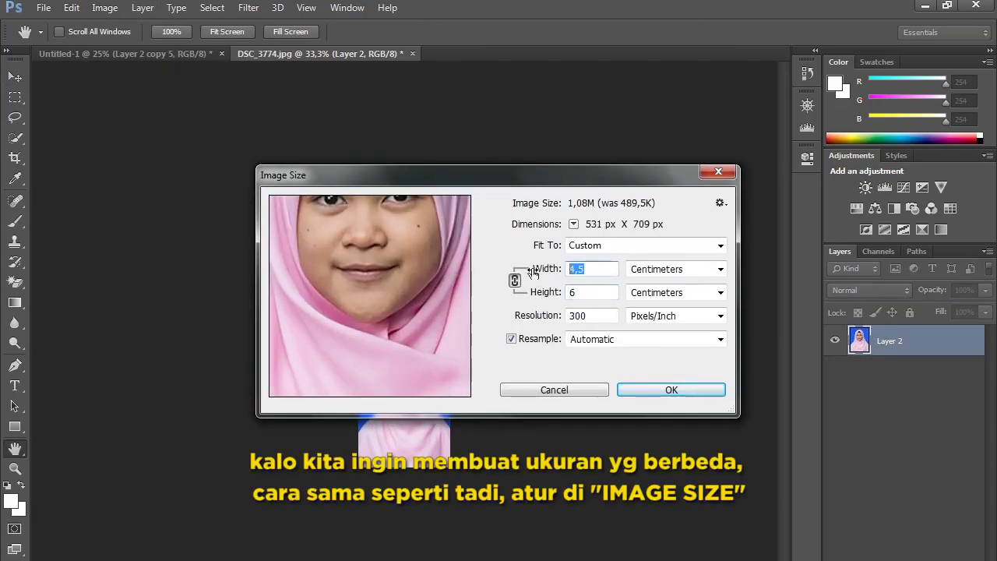
type("4")
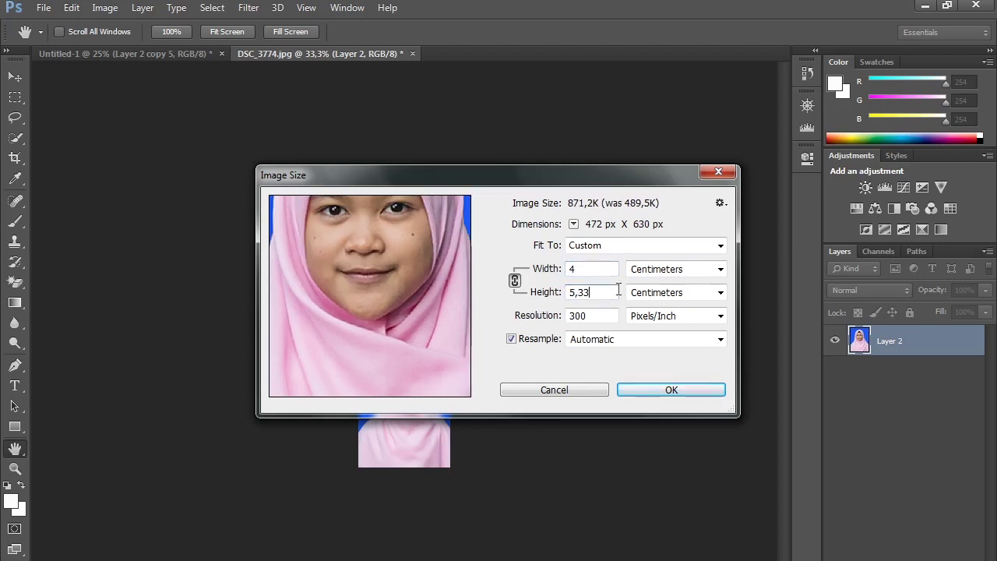
key("BackSpace")
key("BackSpace")
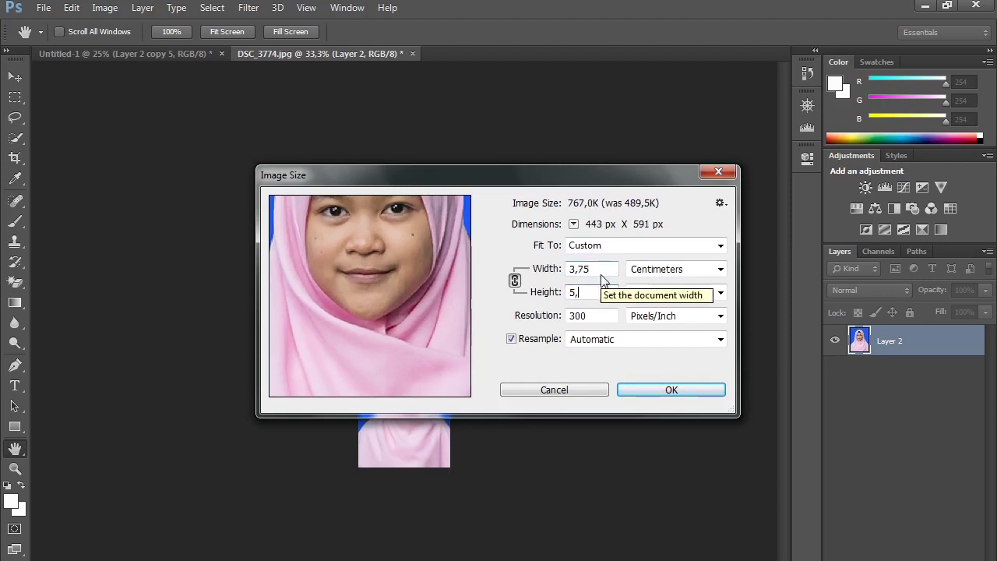
type(",5")
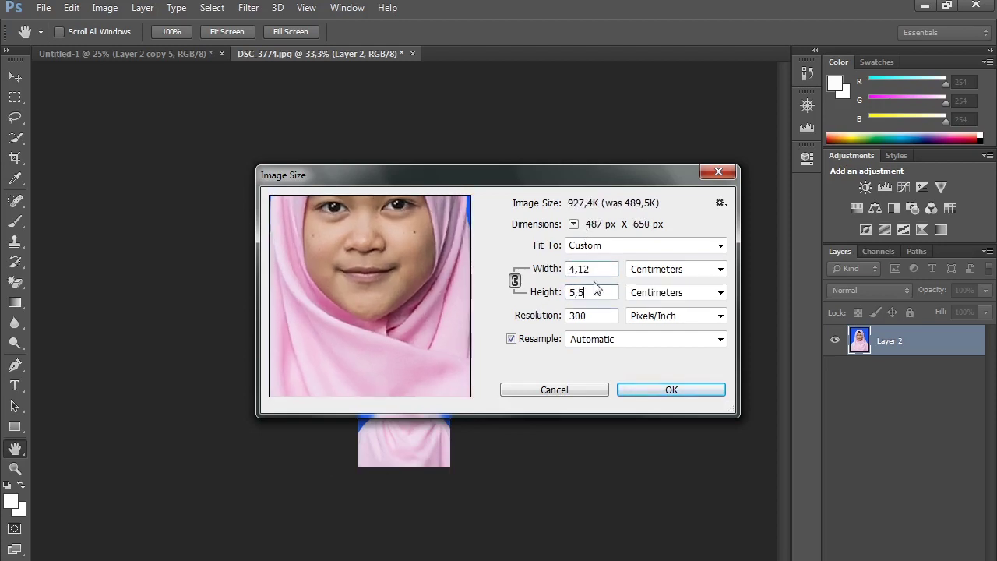
left_click(668, 391)
key("v")
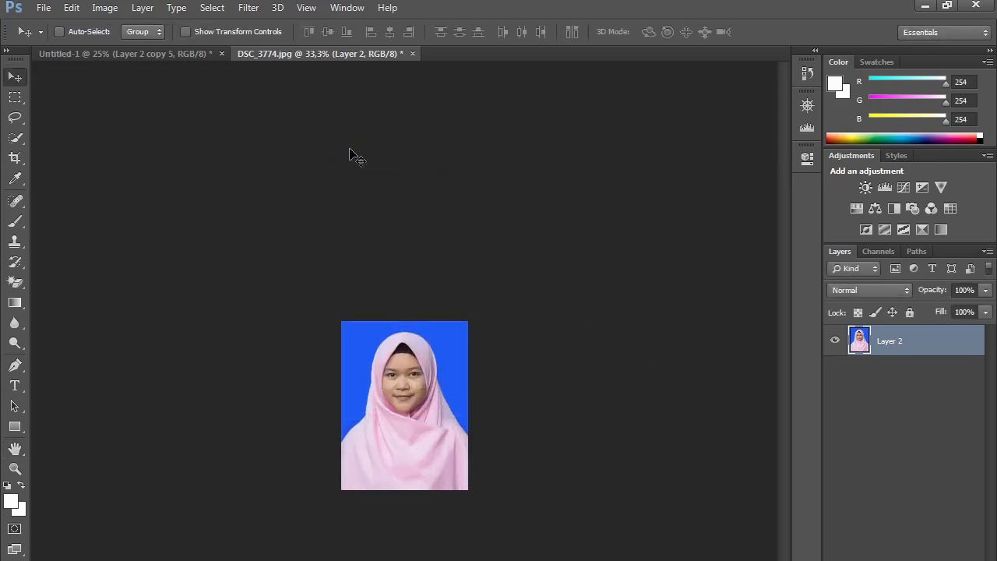
- Copy the enlarged photo into the Untitled-1 page and align it with the left edge beneath the first row
left_click_drag(304, 54, 397, 77)
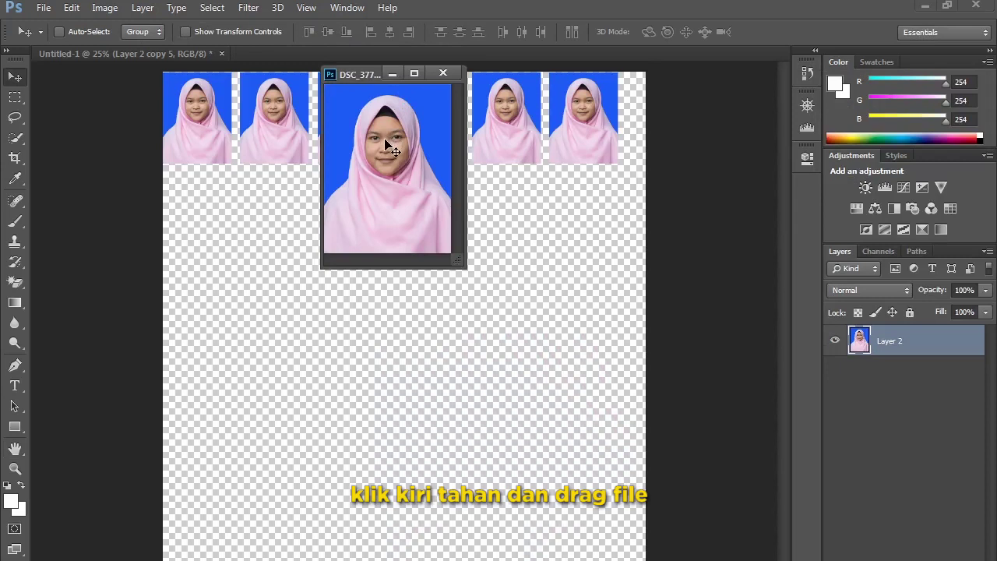
left_click_drag(388, 132, 235, 220)
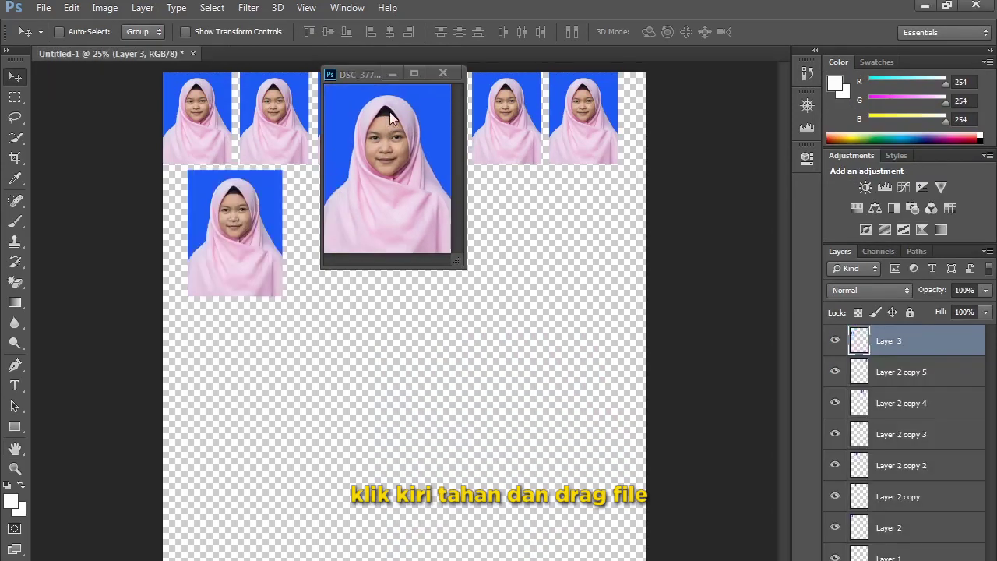
left_click_drag(351, 75, 348, 57)
left_click(169, 53)
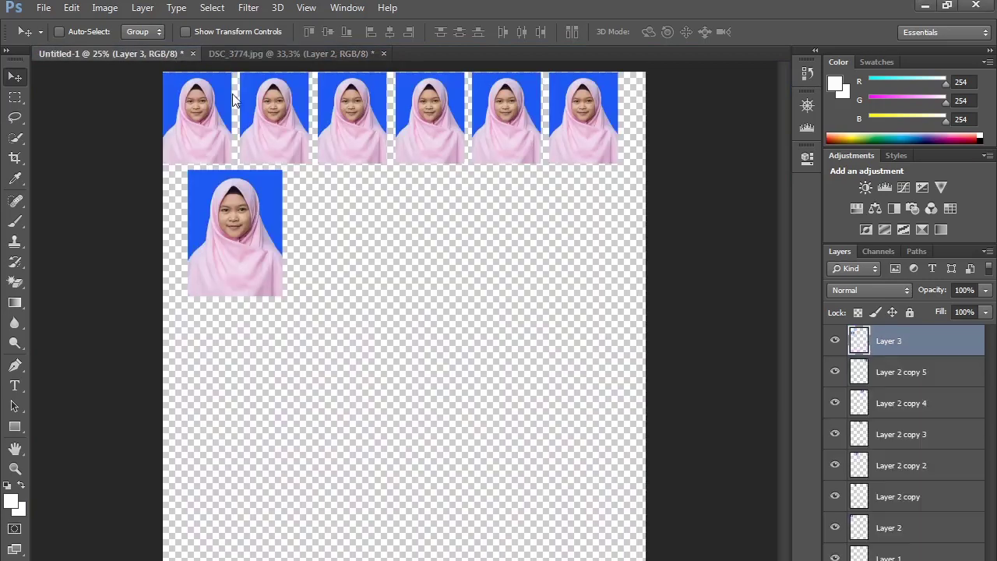
left_click_drag(257, 257, 234, 260)
- Duplicate the larger photo three times and space the copies out in a second row of four
key("ctrl+j")
left_click_drag(240, 220, 570, 219)
key("ctrl+j")
key("ctrl+j")
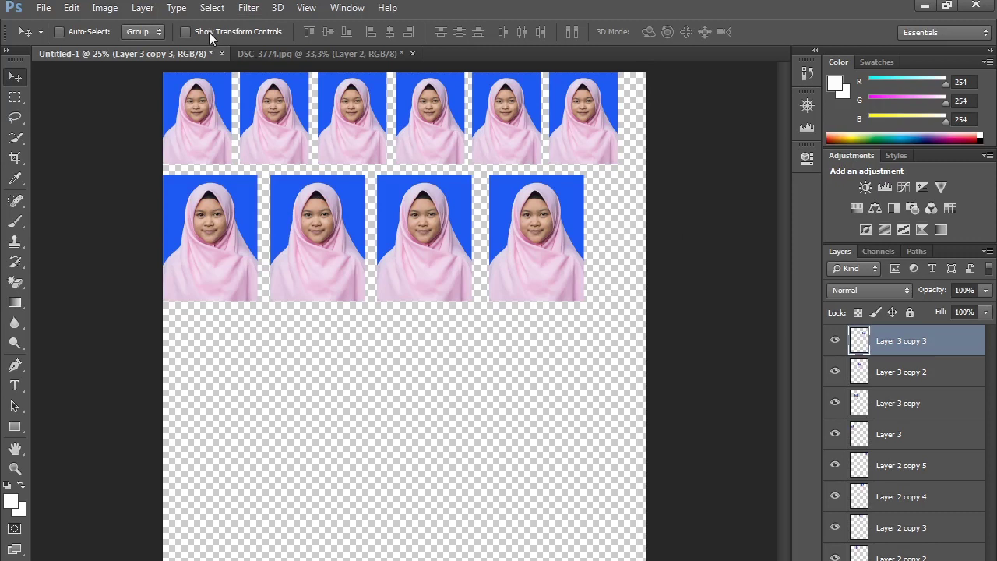
- Open the print settings for the Untitled-1 photo sheet and choose the EPSON L1110 Series network printer
key("z")
key("ctrl+plus")
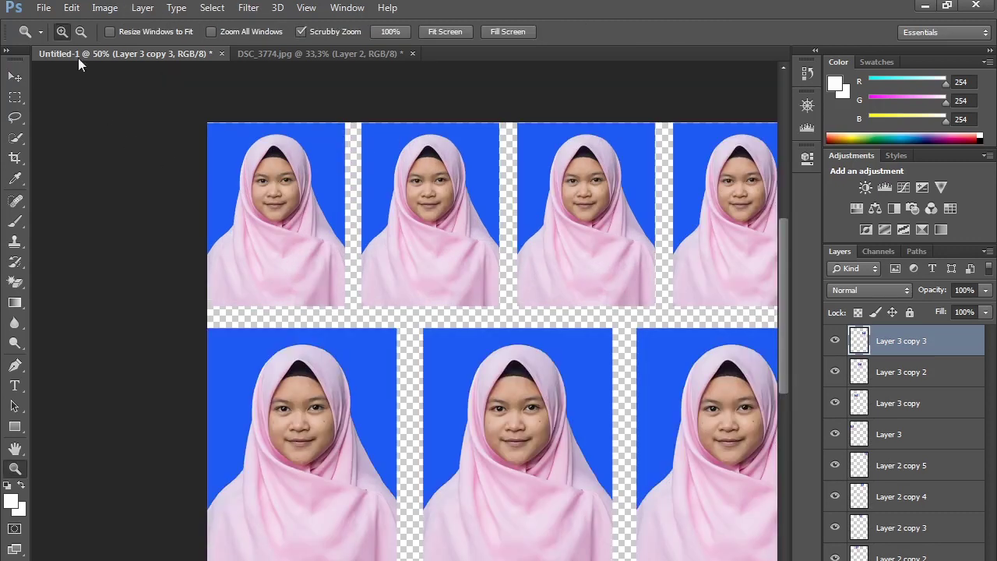
left_click(43, 7)
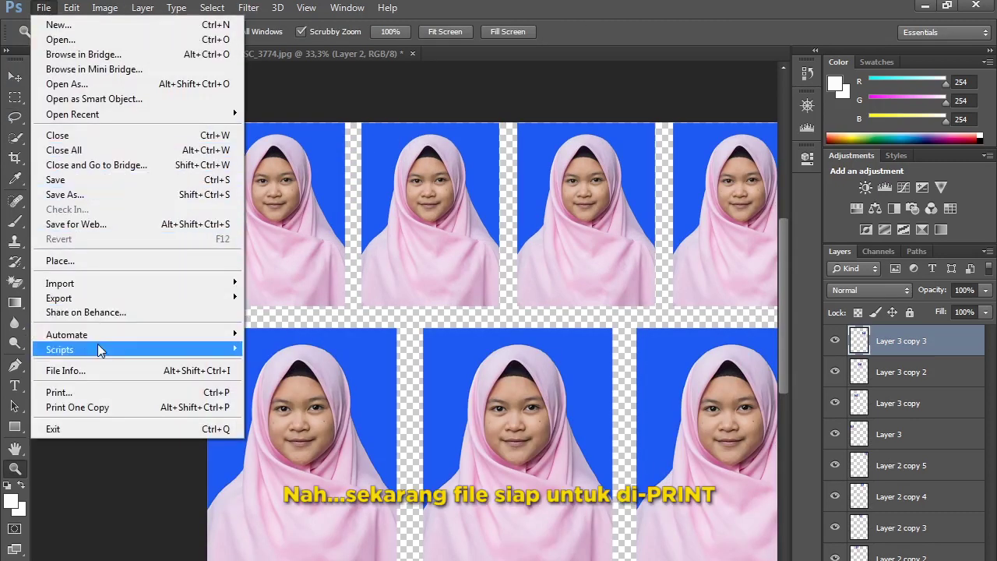
left_click(97, 392)
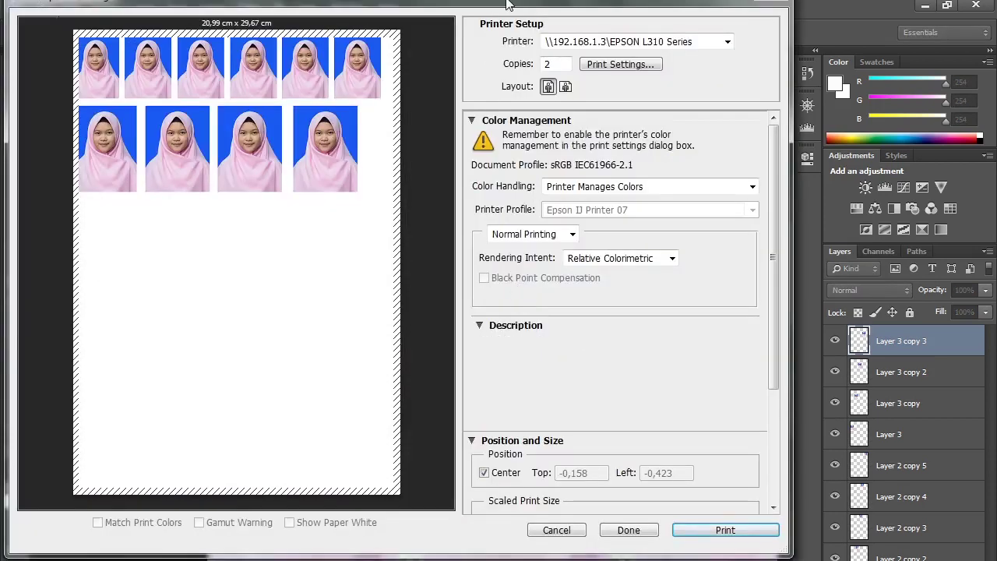
left_click_drag(507, 4, 578, 85)
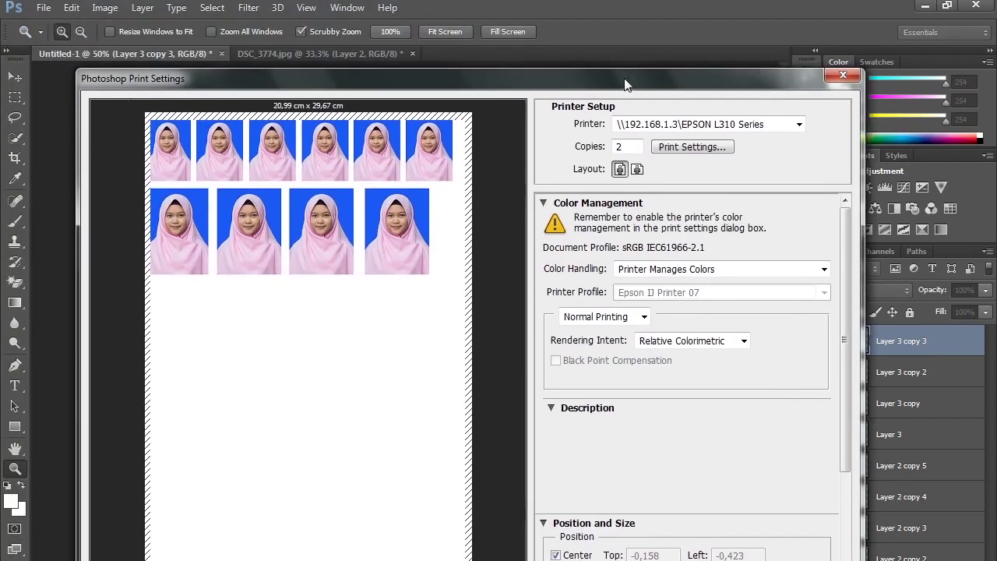
left_click(798, 123)
left_click(776, 178)
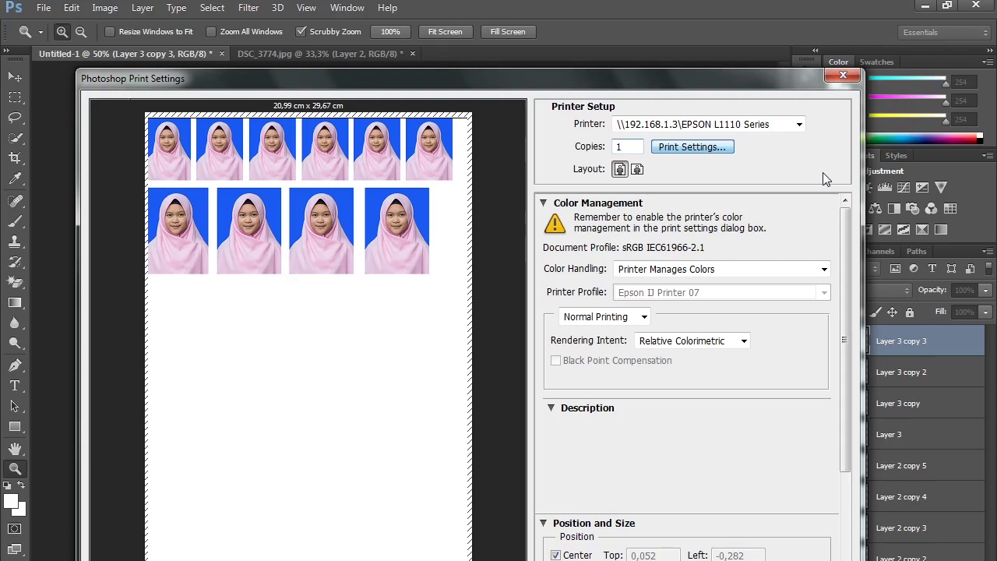
- Set the printer's paper type to Epson Premium Glossy and the print quality to Tinggi (high)
left_click(691, 146)
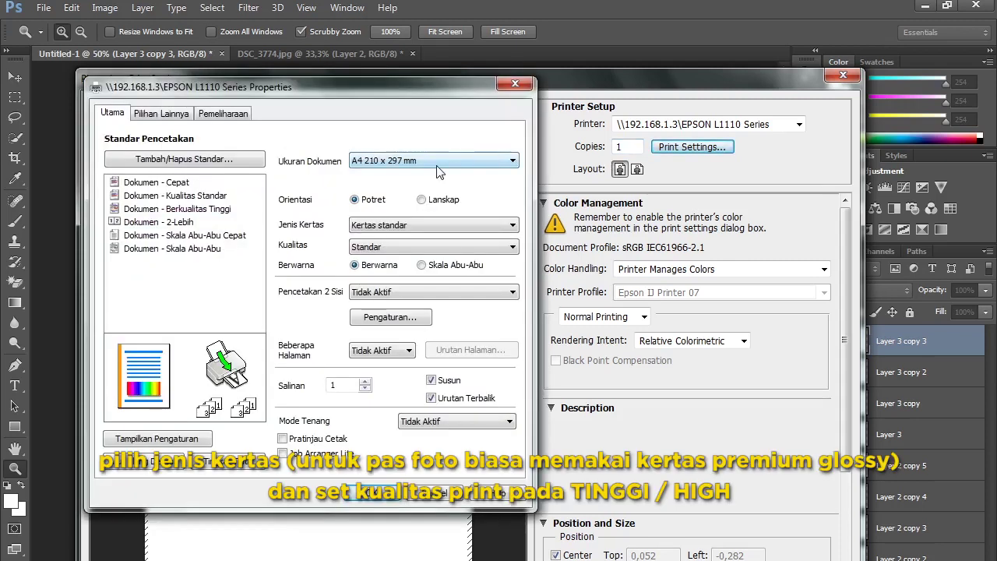
left_click(396, 228)
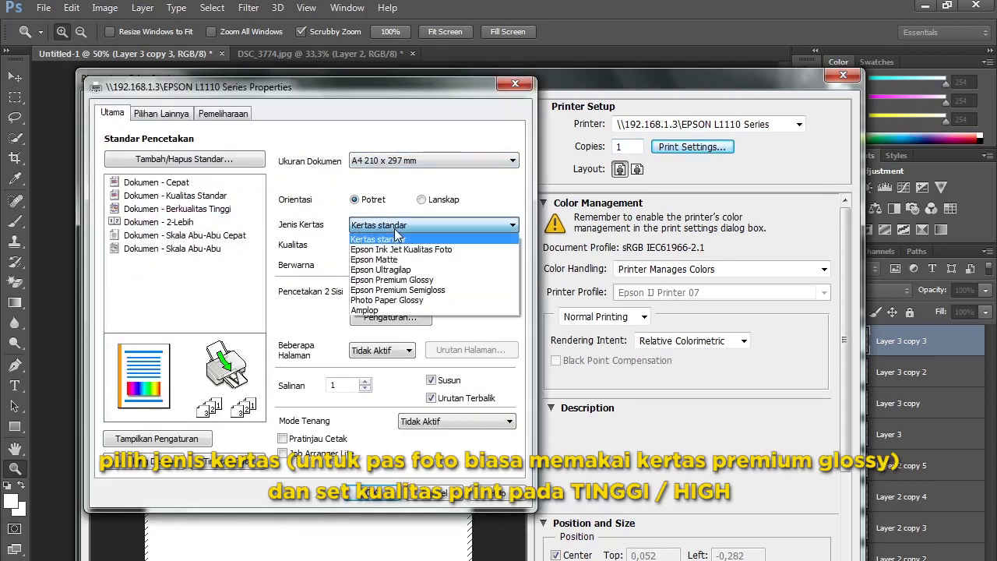
left_click(414, 282)
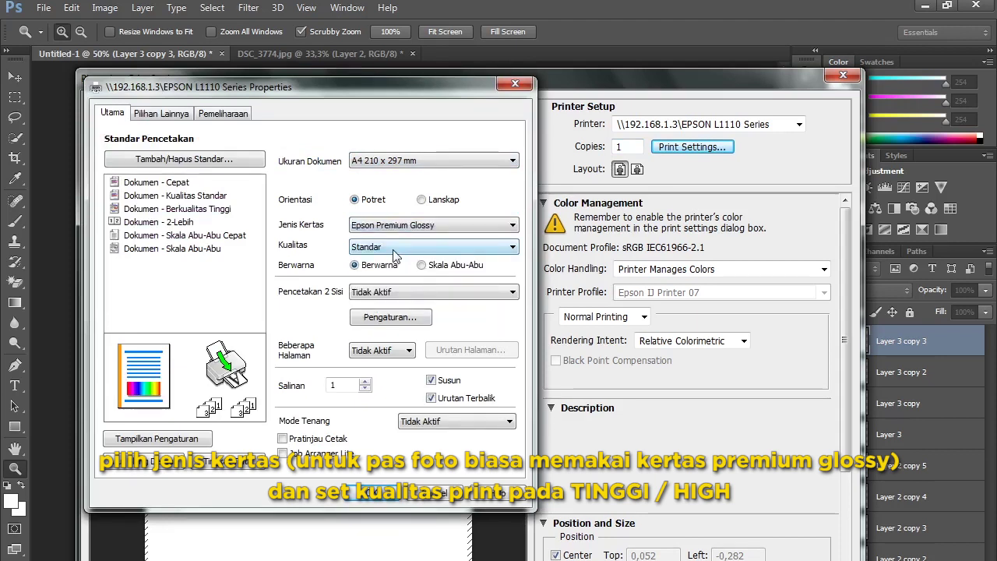
left_click(396, 255)
left_click(394, 283)
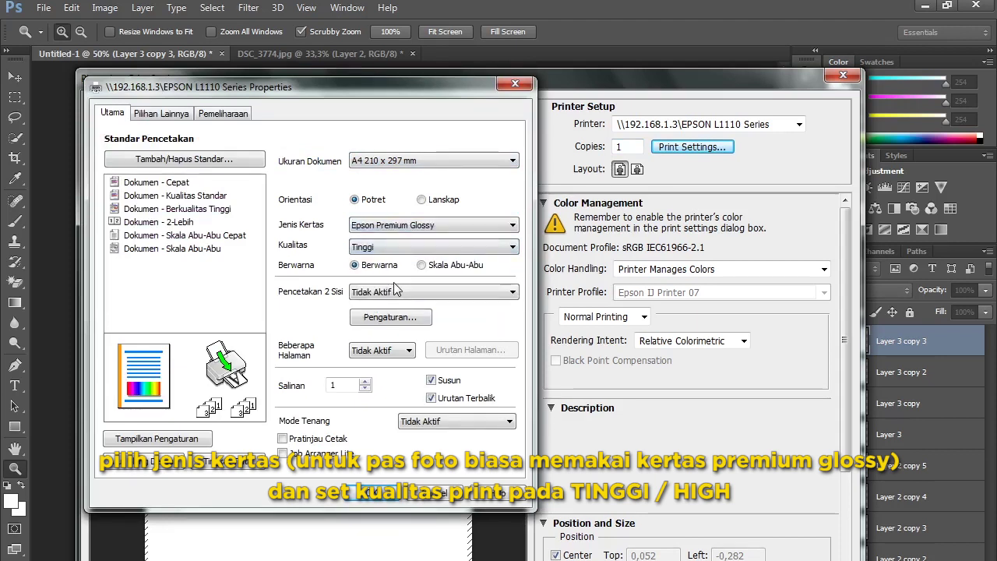
left_click(362, 492)
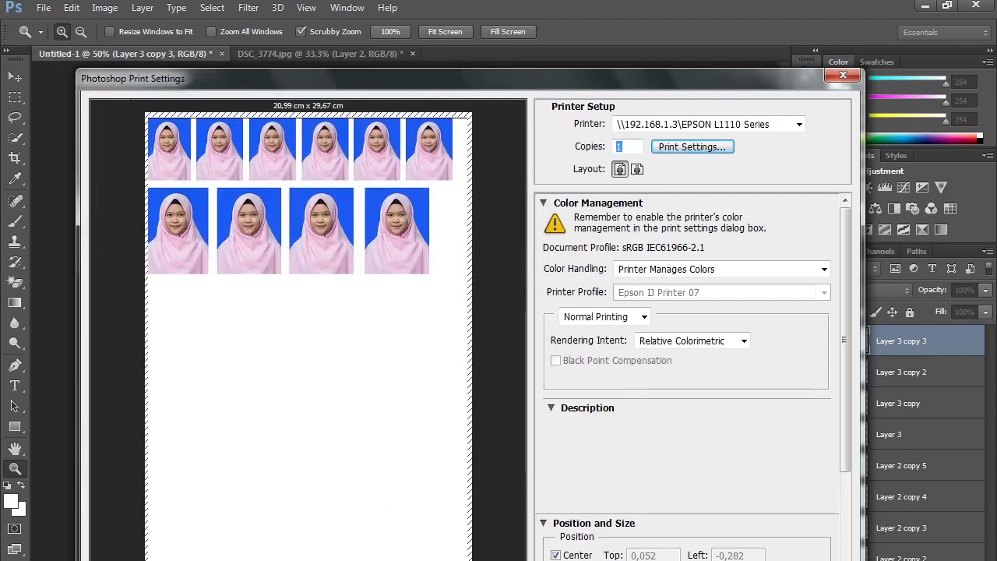
- Turn off centered print positioning and move the image inside the printable margins, about 0.14 cm from the top and 0.28 cm from the left
scroll(668, 426, "down", 5)
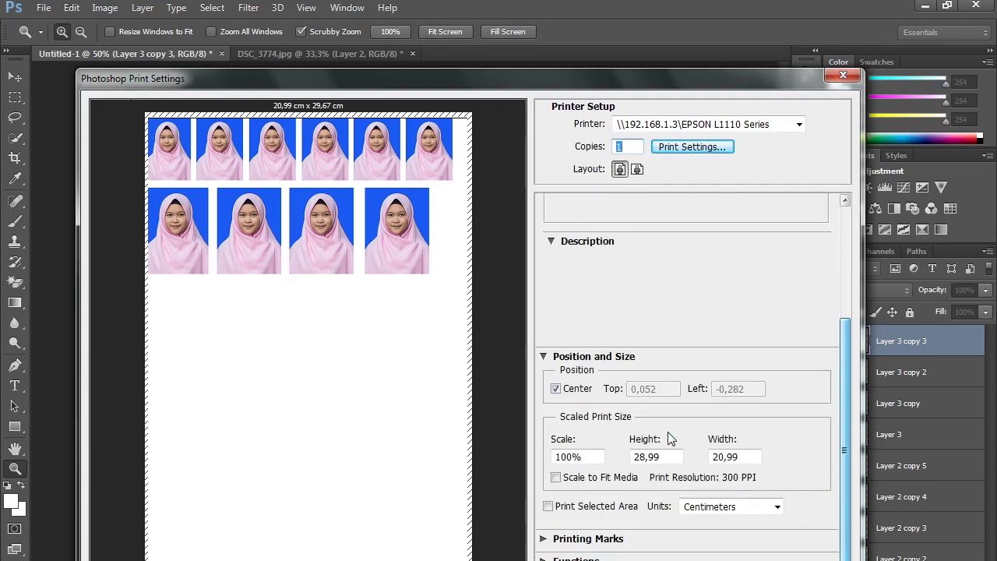
left_click_drag(846, 382, 746, 400)
left_click(556, 389)
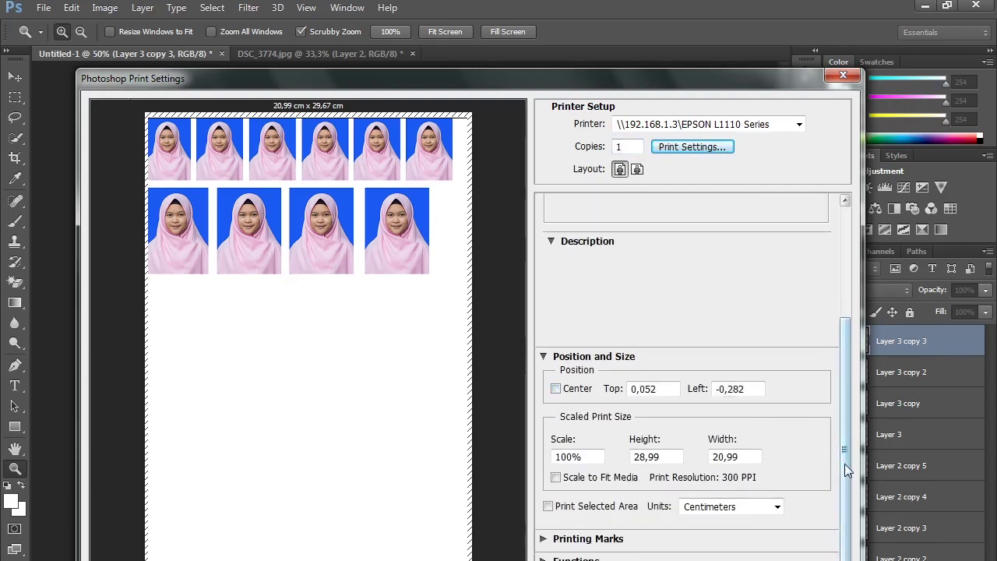
left_click_drag(844, 464, 821, 268)
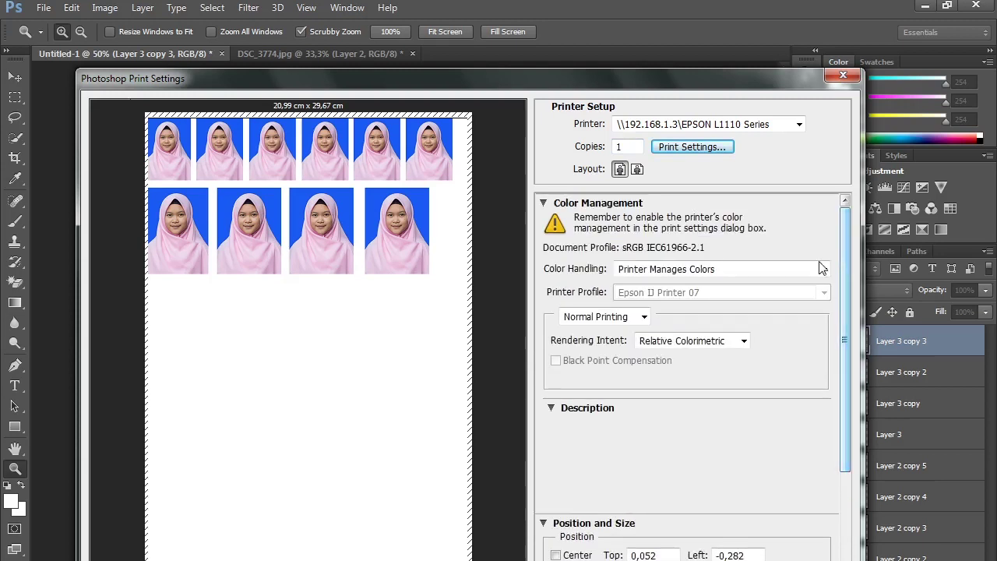
left_click_drag(301, 203, 311, 204)
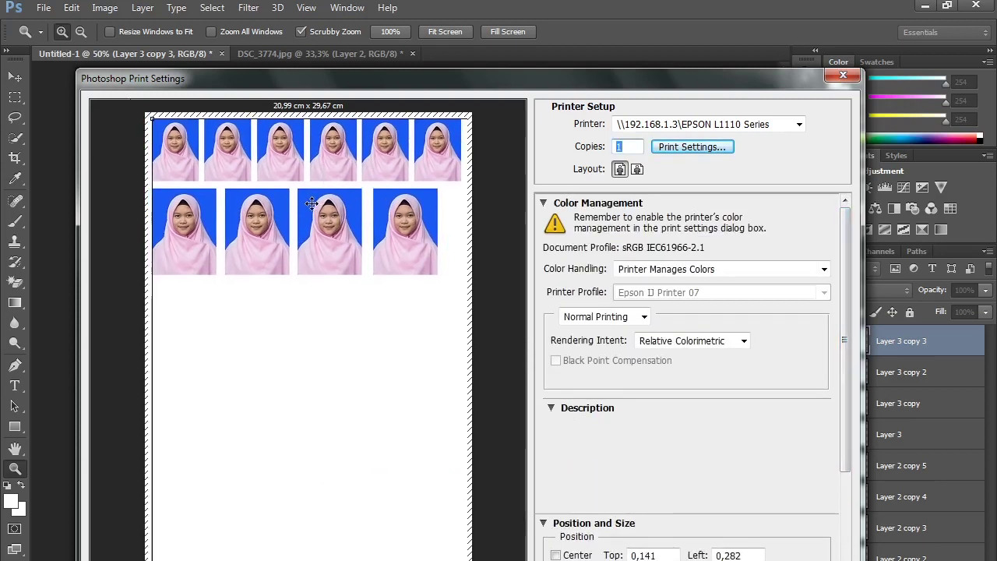